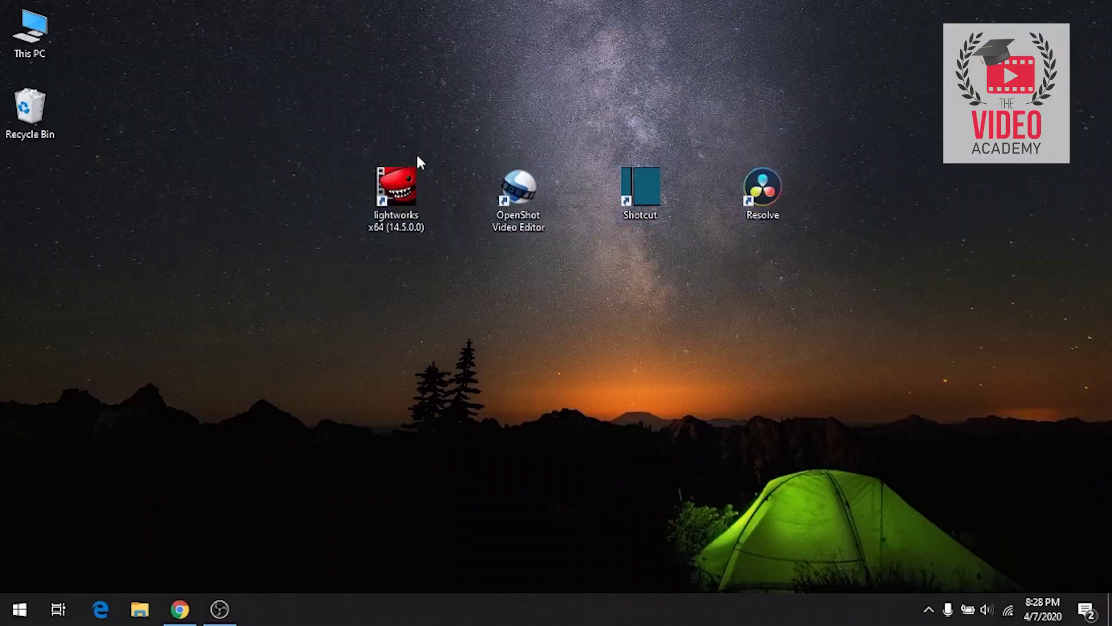
# Launch Lightworks and create a new 30 fps project named TVA.
pyautogui.doubleClick(410, 176)
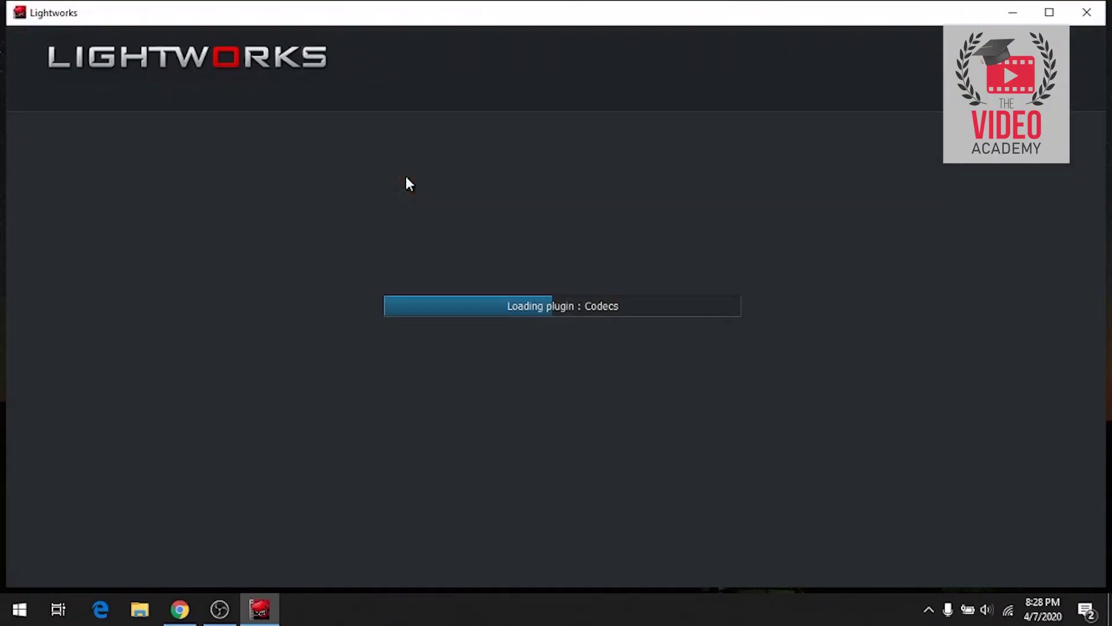
pyautogui.click(769, 436)
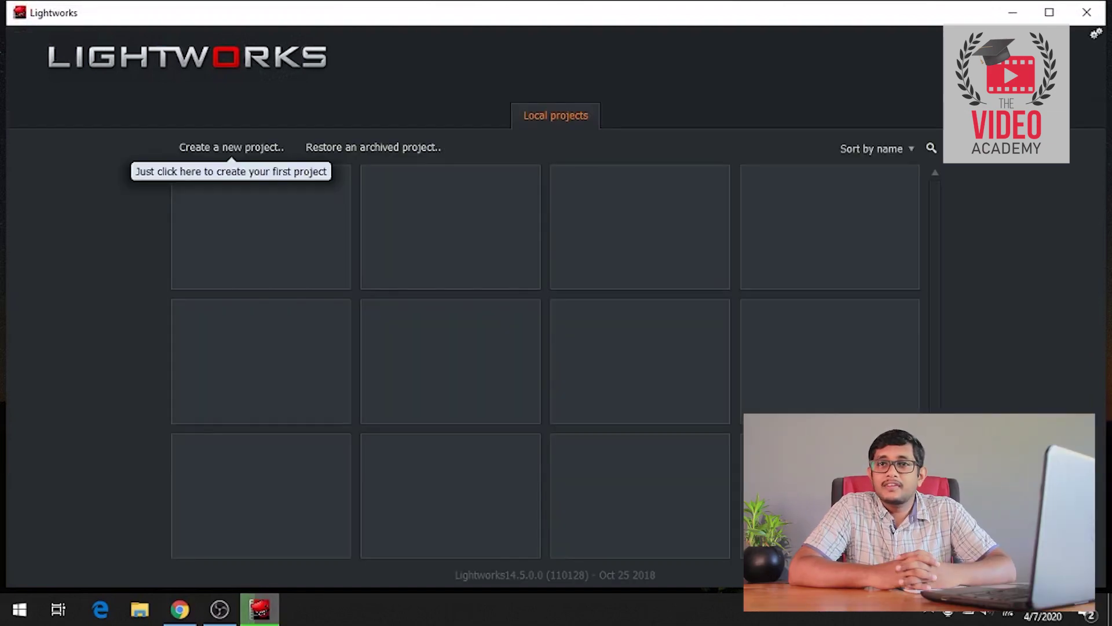
pyautogui.click(263, 139)
pyautogui.write('TVA')
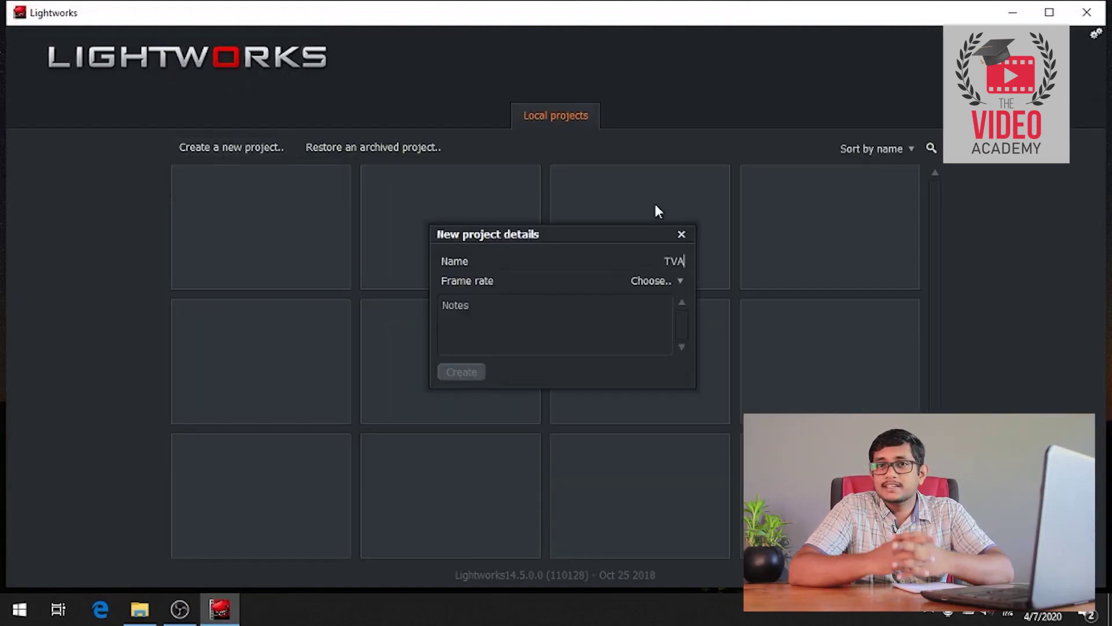
pyautogui.click(660, 282)
pyautogui.click(662, 387)
pyautogui.click(462, 372)
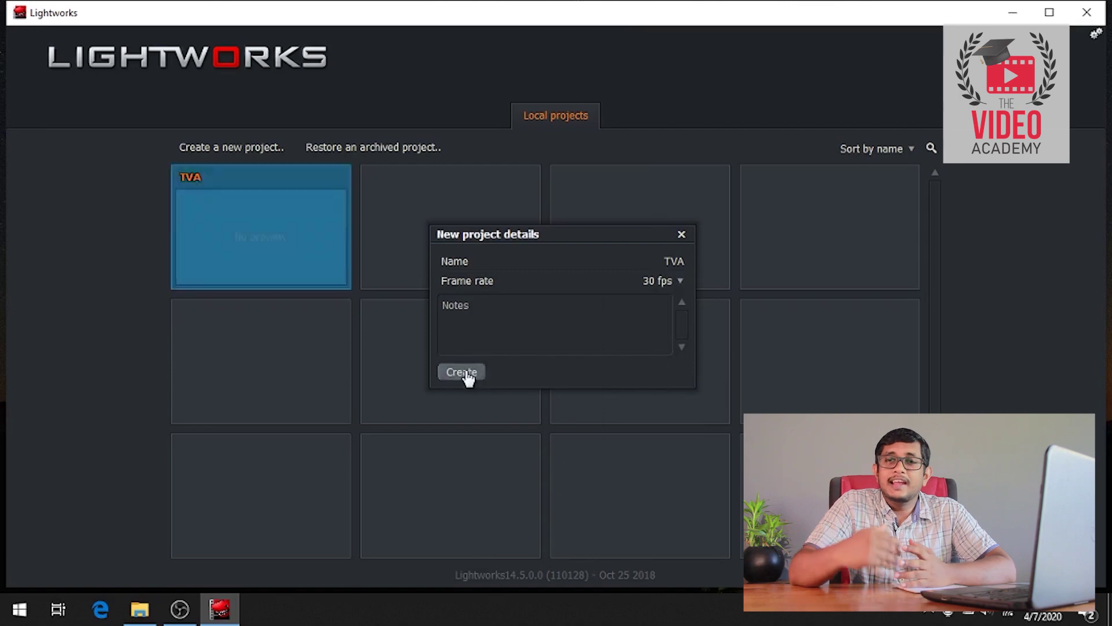
# Import the clips C0047 to C0081 from Local Files into the project.
pyautogui.click(267, 71)
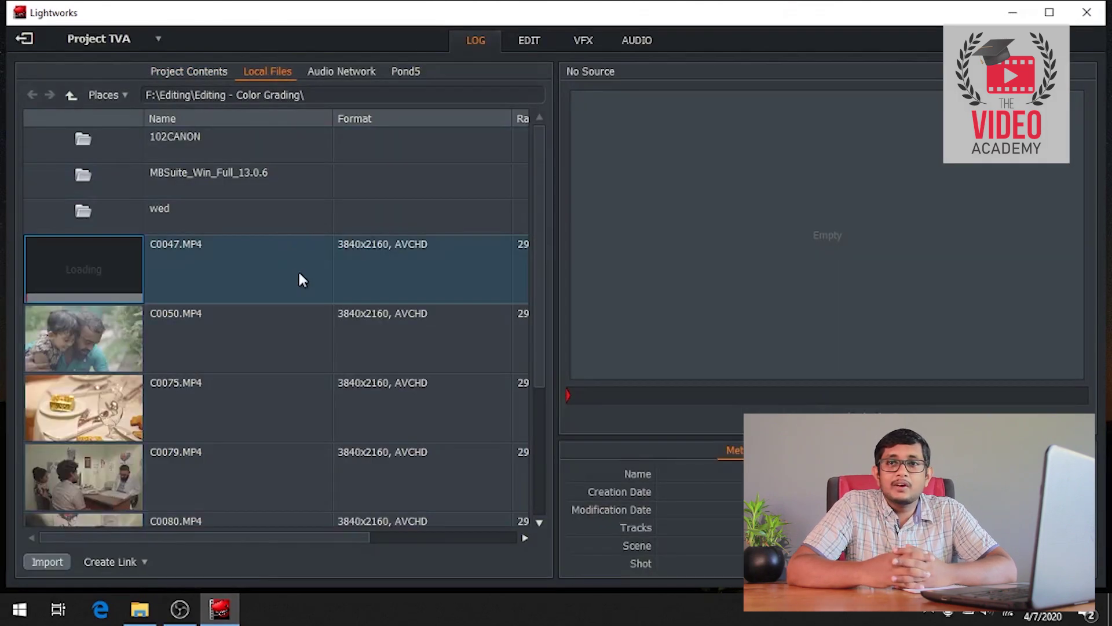
pyautogui.scroll(-5, 301, 276)
pyautogui.press('Return')
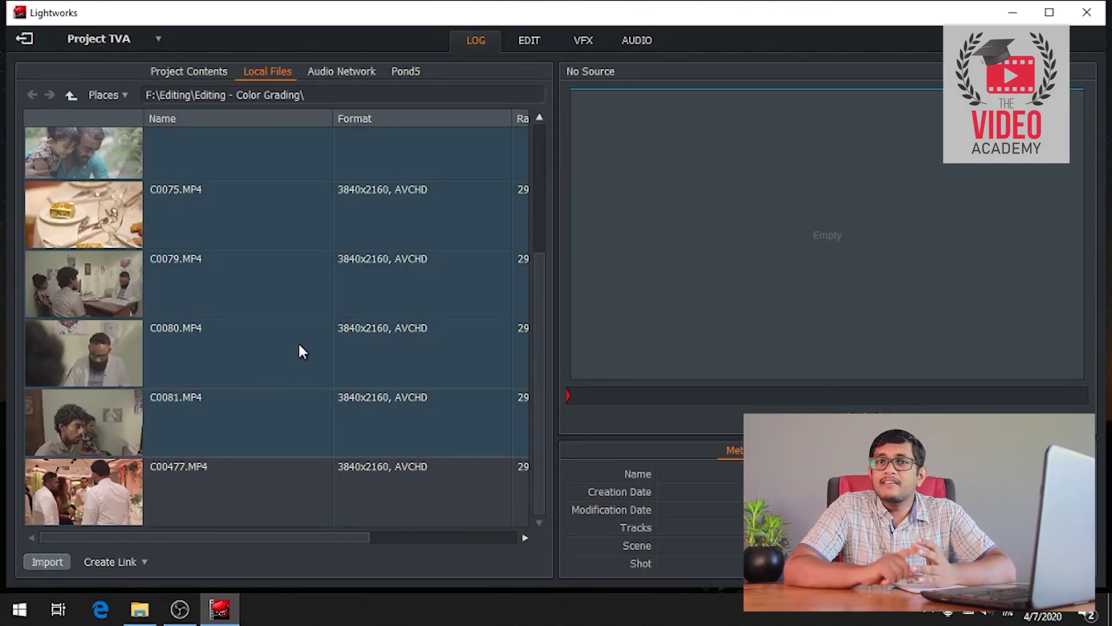
# Trim the end of C0079 and close the gaps around C0080 and C0081.
pyautogui.click(529, 40)
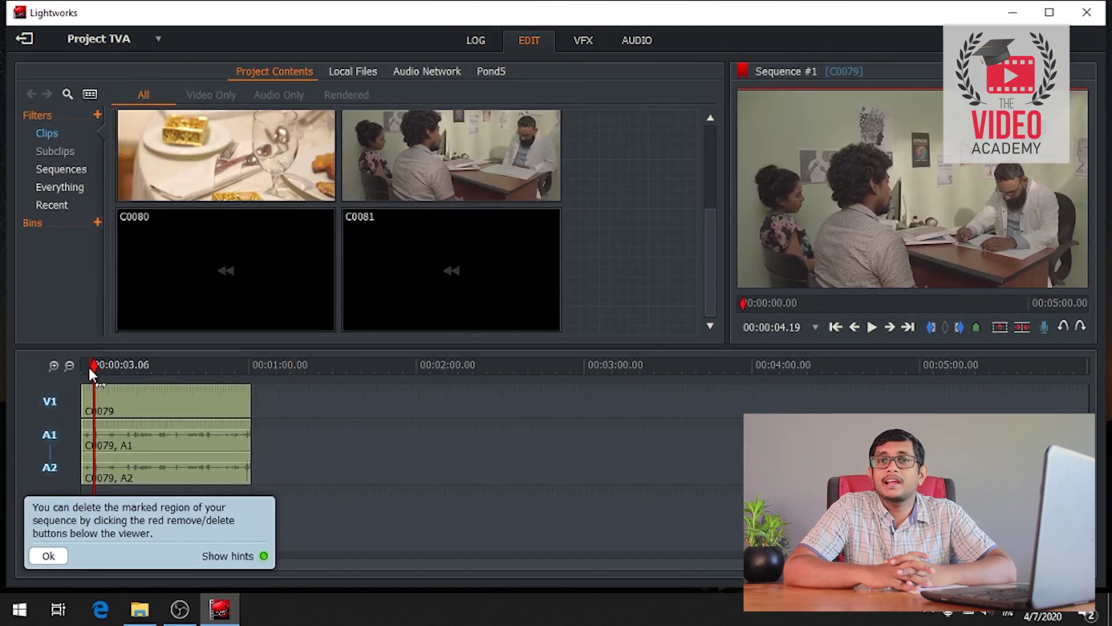
pyautogui.moveTo(89, 372); pyautogui.dragTo(167, 385)
pyautogui.moveTo(249, 433); pyautogui.dragTo(176, 431)
pyautogui.click(219, 405)
pyautogui.rightClick(199, 400)
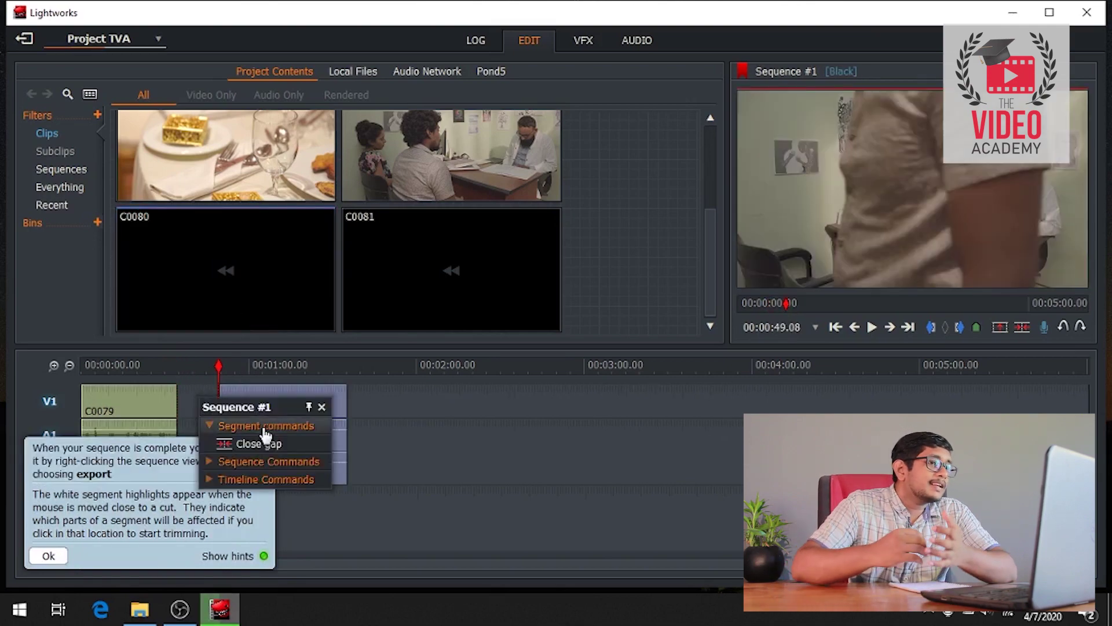
pyautogui.click(259, 443)
pyautogui.click(48, 555)
pyautogui.click(209, 401)
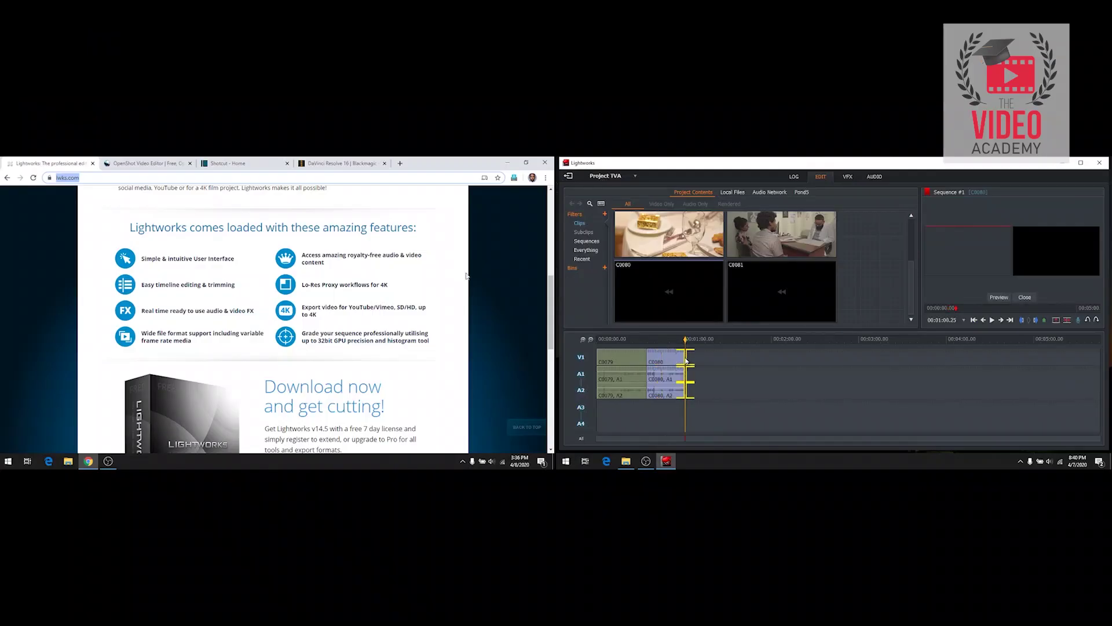
pyautogui.rightClick(719, 381)
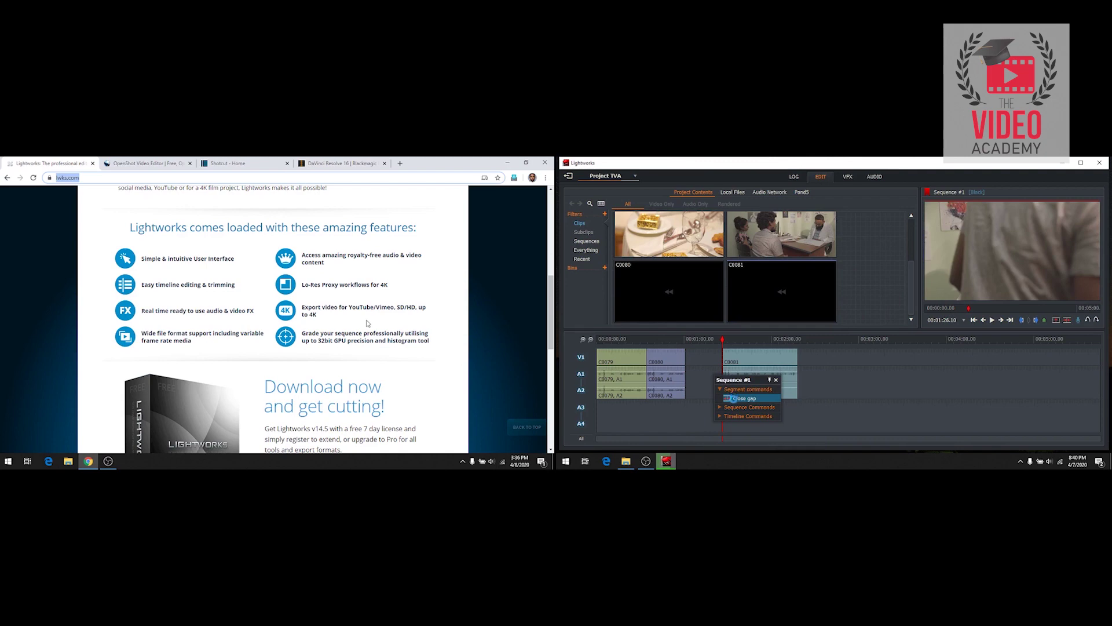
pyautogui.click(732, 398)
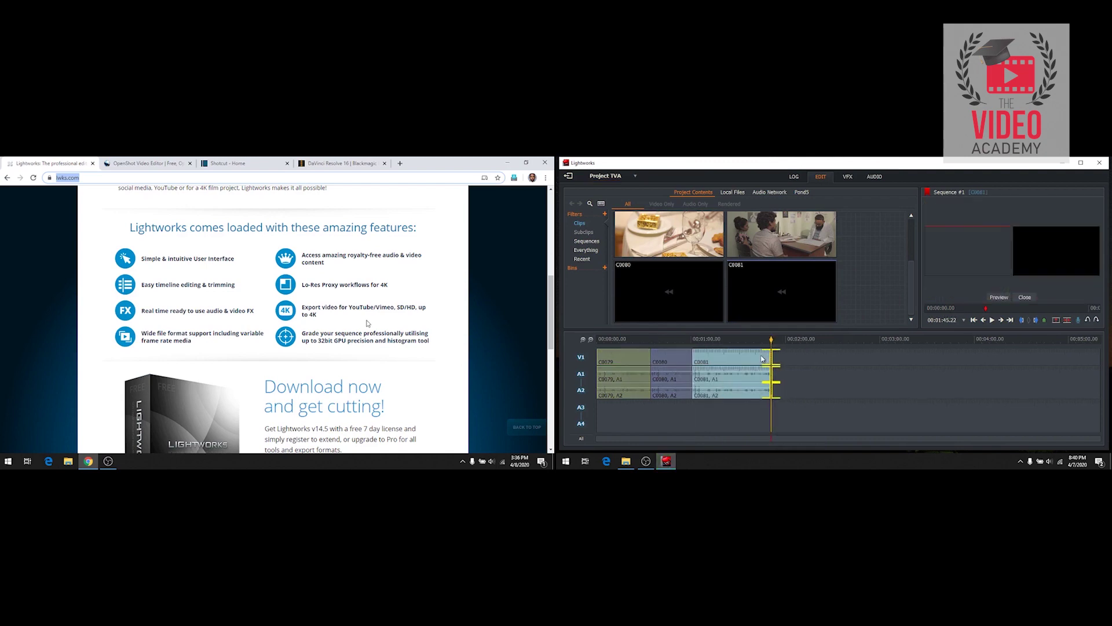
# Adjust the shadows, midtones and highlights colour wheels of C0080.
pyautogui.click(848, 176)
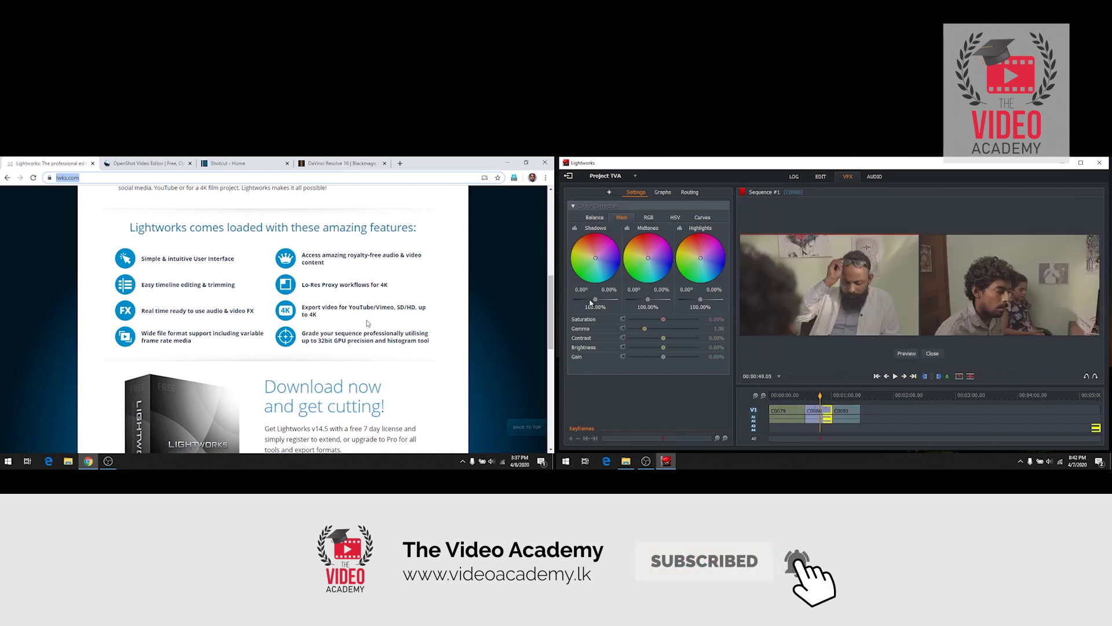
pyautogui.moveTo(588, 300); pyautogui.dragTo(704, 301)
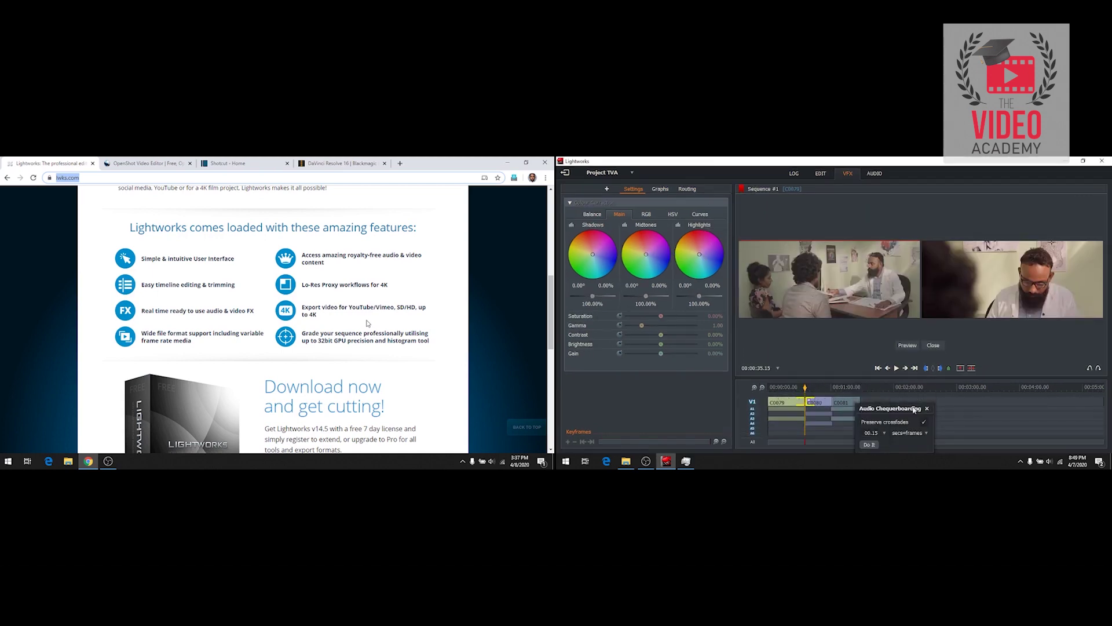
pyautogui.click(874, 173)
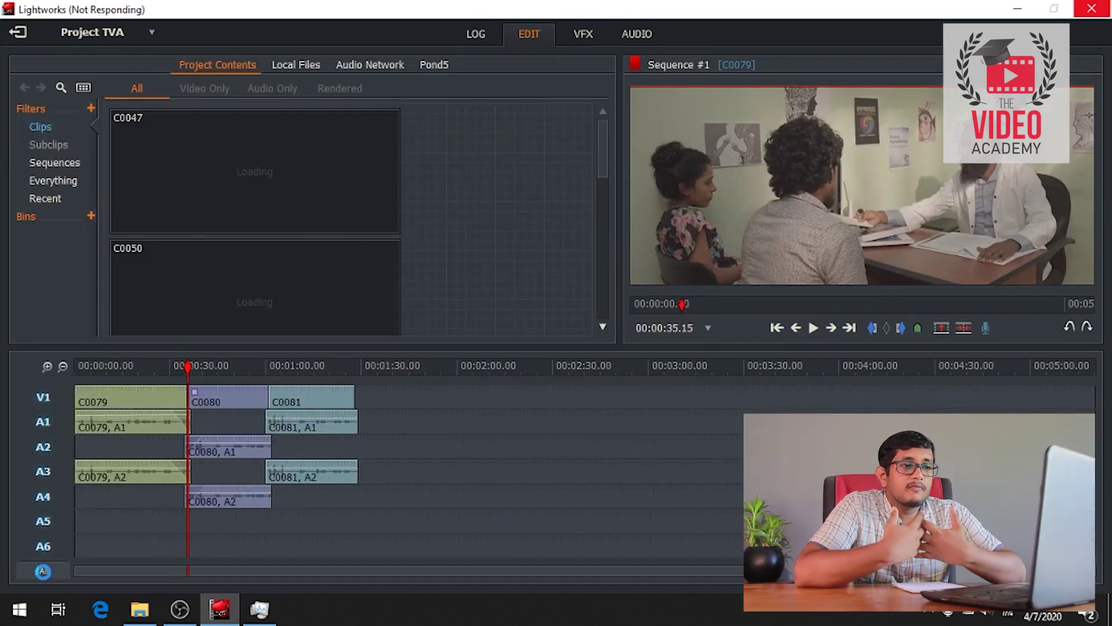
# Choose the free H.264/MP4 export for Sequence #1 at 720p output size.
pyautogui.rightClick(62, 579)
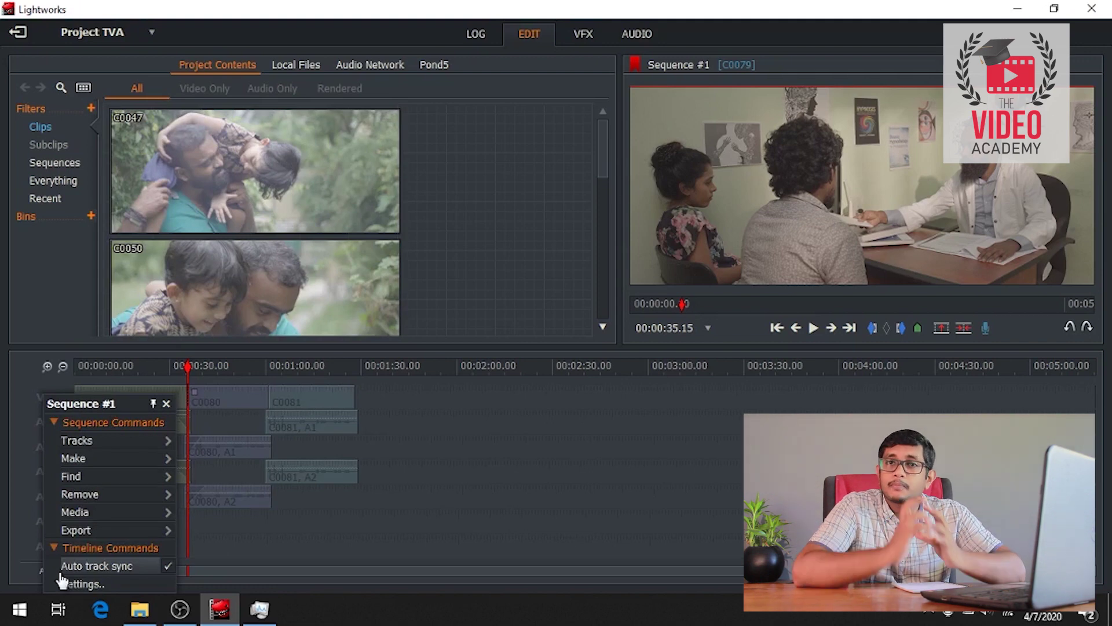
pyautogui.moveTo(76, 530)
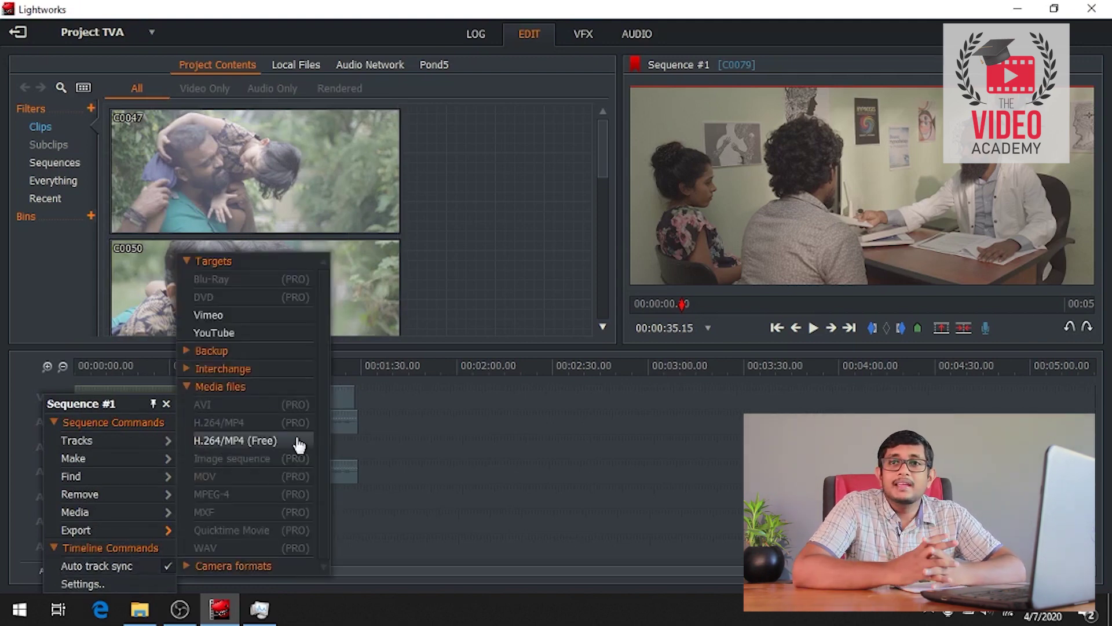
pyautogui.click(298, 445)
pyautogui.click(985, 183)
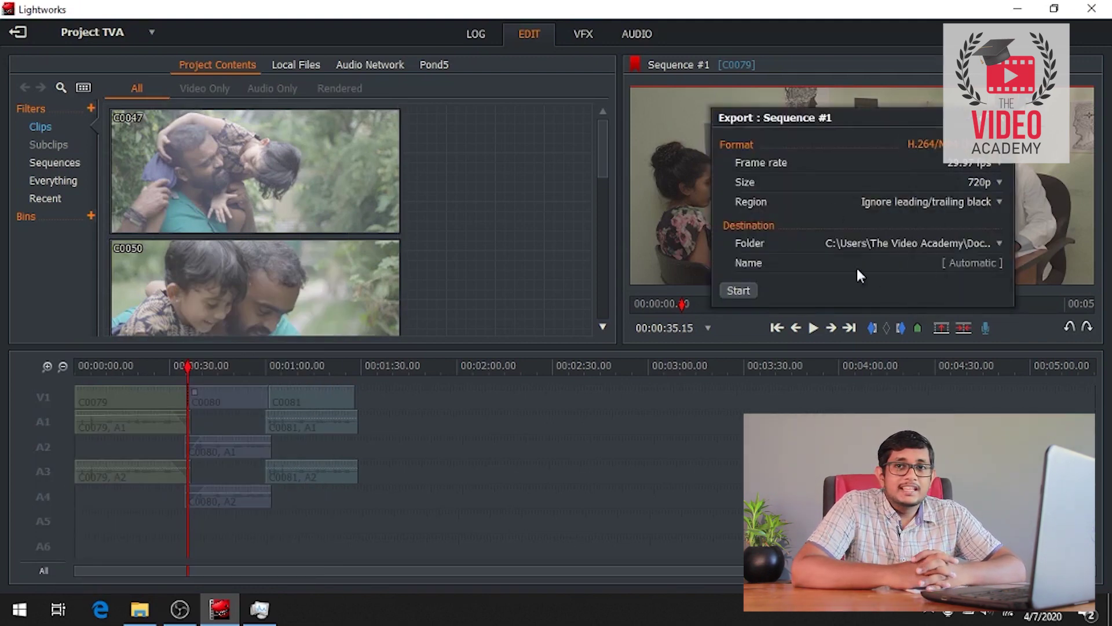
# Create an export folder on the Desktop as destination and start the export.
pyautogui.click(869, 243)
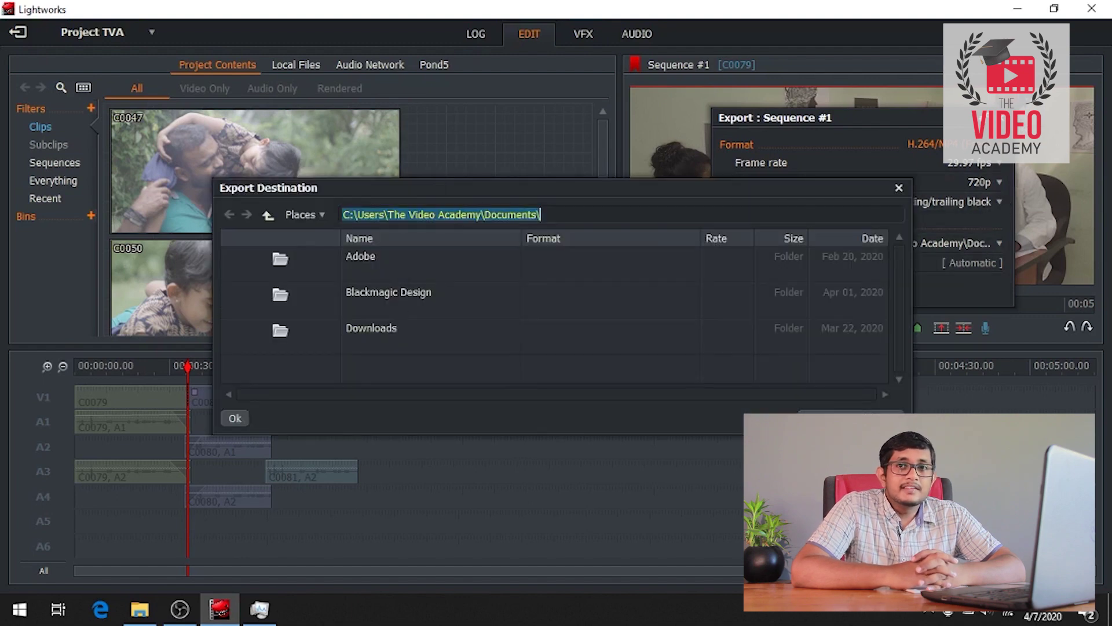
pyautogui.click(268, 215)
pyautogui.scroll(2, 422, 302)
pyautogui.doubleClick(370, 365)
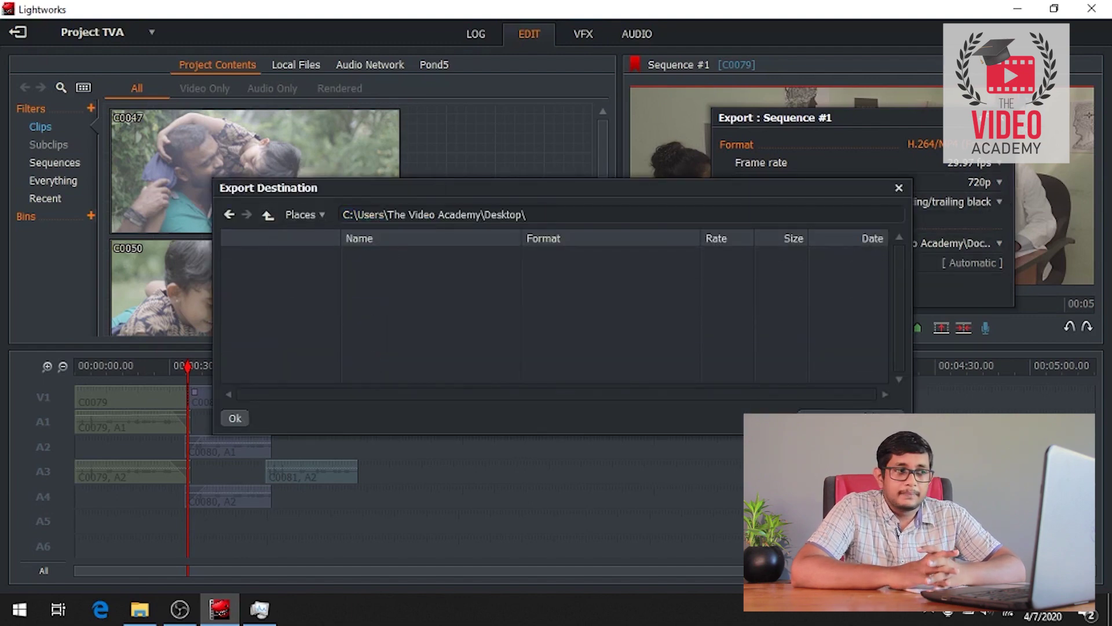
pyautogui.click(850, 415)
pyautogui.press('Return')
pyautogui.click(235, 418)
pyautogui.click(737, 290)
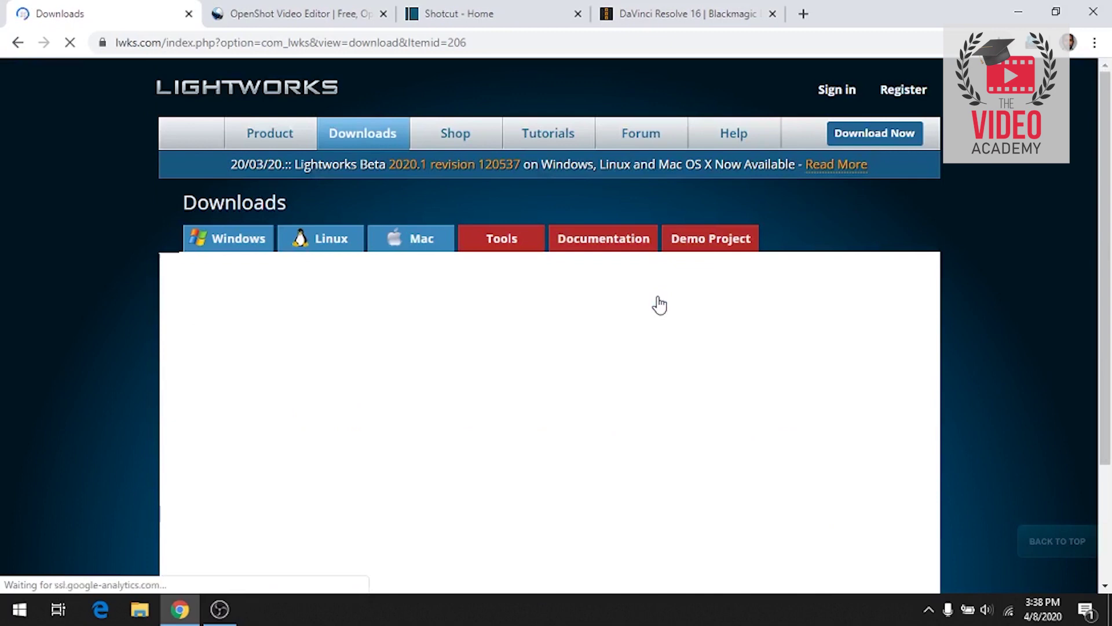
# Scroll through the Lightworks Windows, Linux and Mac download options on lwks.com.
pyautogui.scroll(-2, 656, 295)
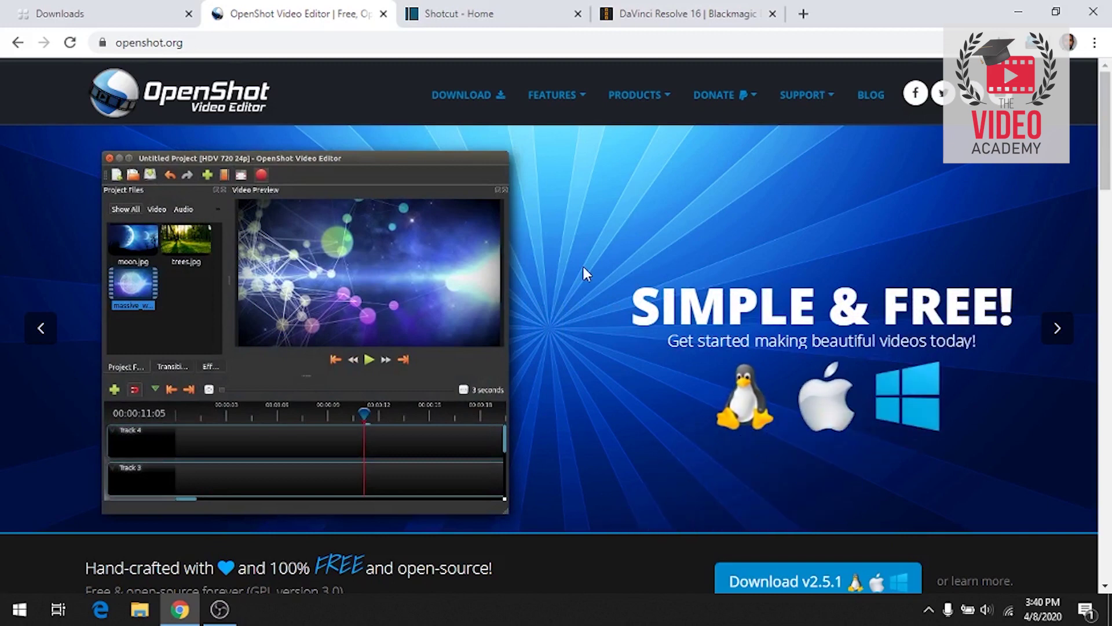
# Scroll the openshot.org homepage past the Download v2.5.1 offer.
pyautogui.scroll(-2, 582, 266)
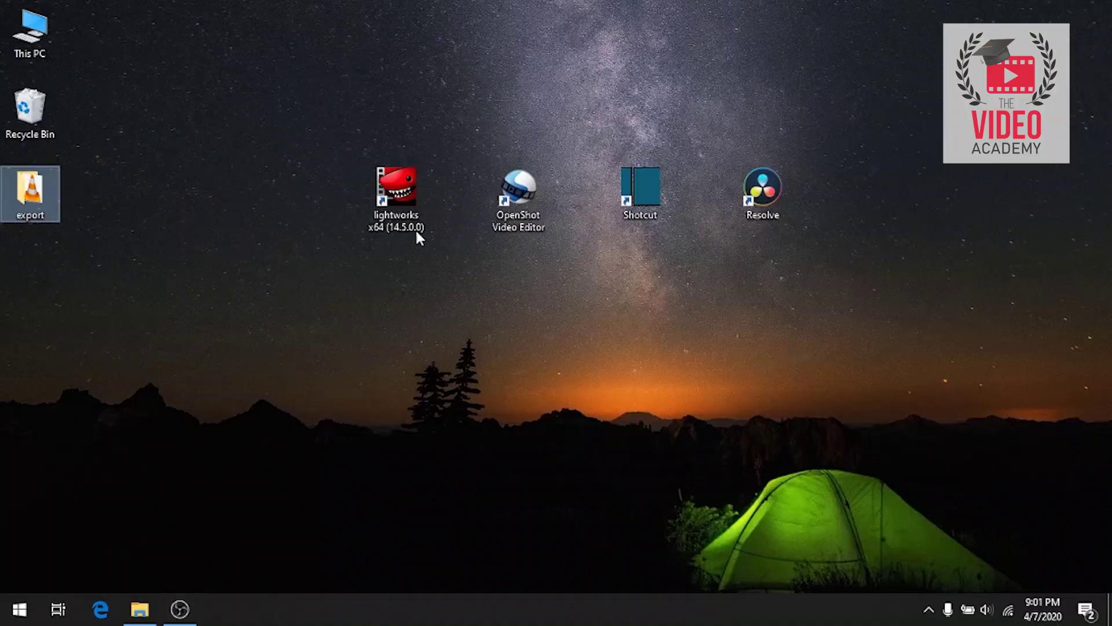
# Launch OpenShot from its desktop shortcut and advance through the welcome tutorial.
pyautogui.doubleClick(499, 211)
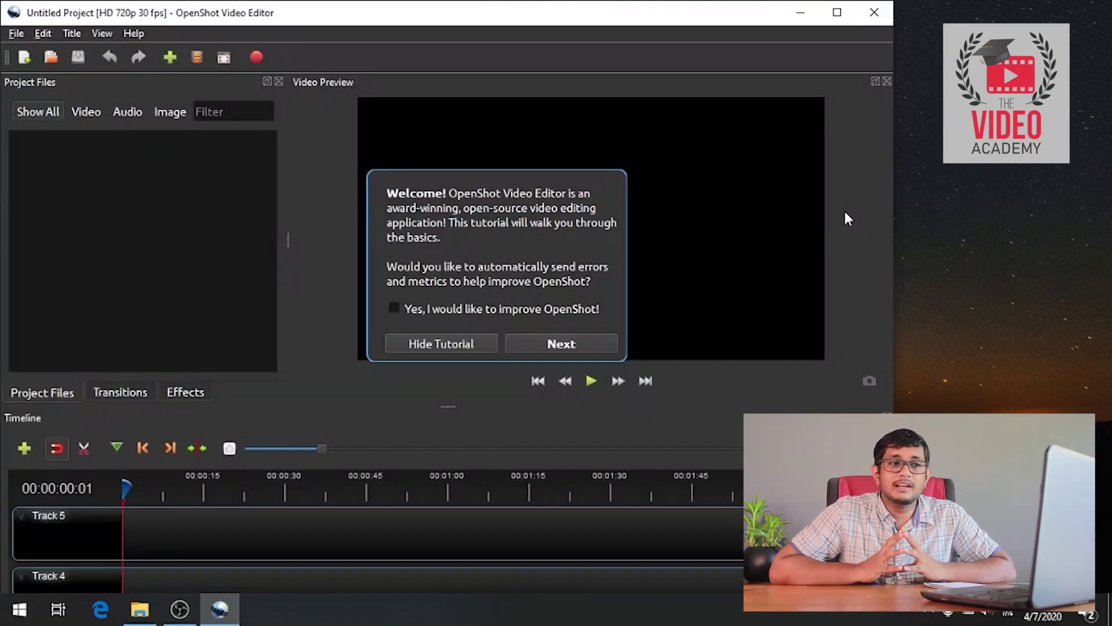
pyautogui.click(560, 344)
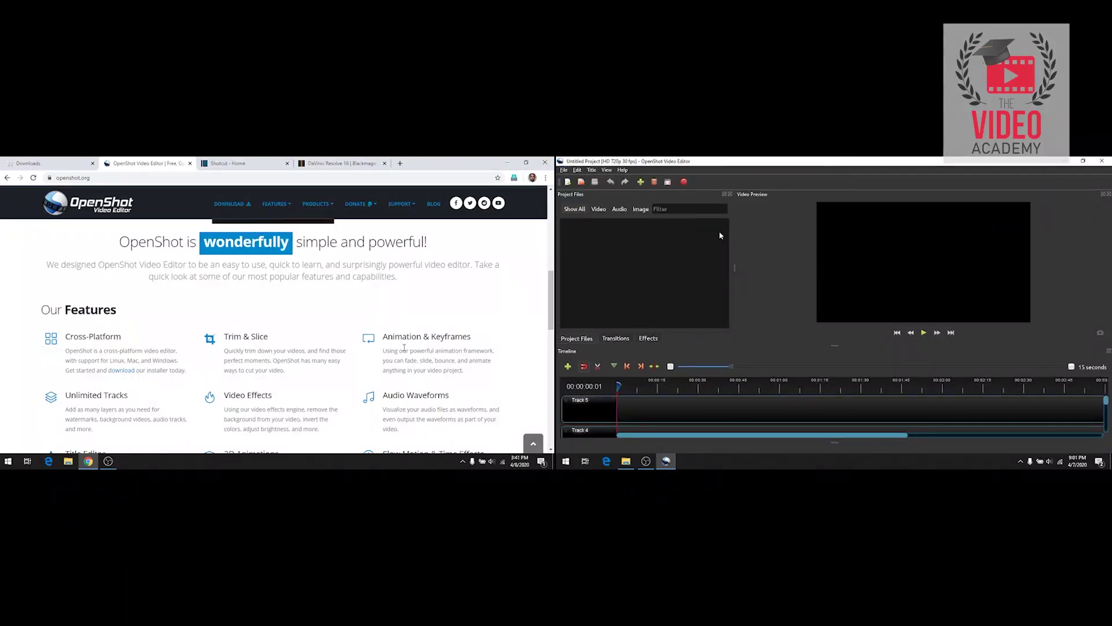
# Import C0047.MP4 and C0050.MP4 from the footage folder into the project files.
pyautogui.click(563, 170)
pyautogui.click(669, 228)
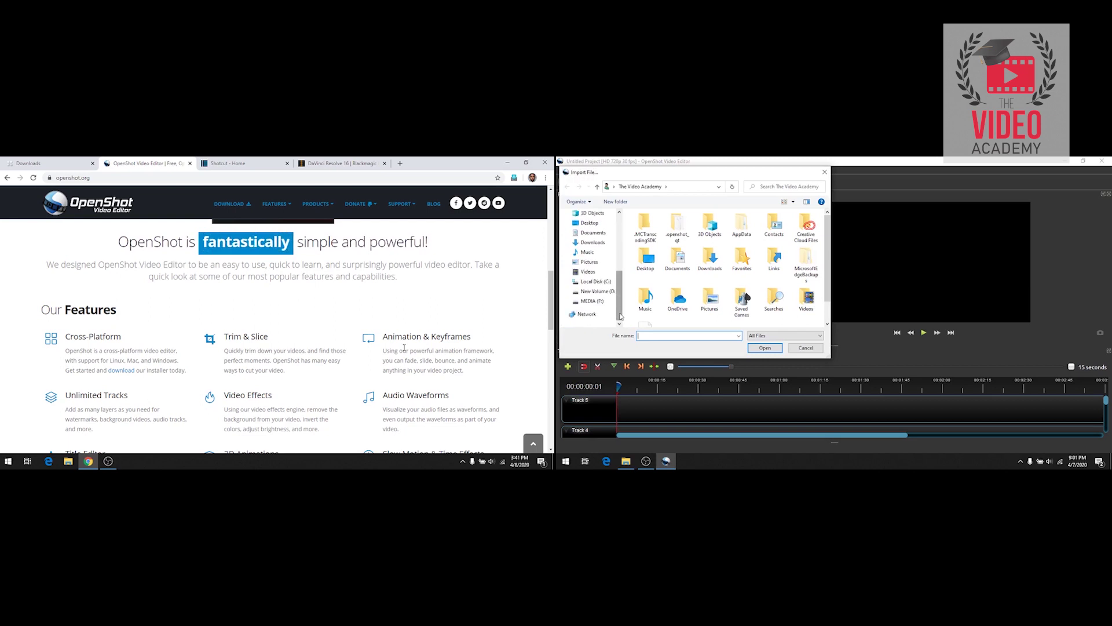
pyautogui.doubleClick(672, 228)
pyautogui.doubleClick(617, 272)
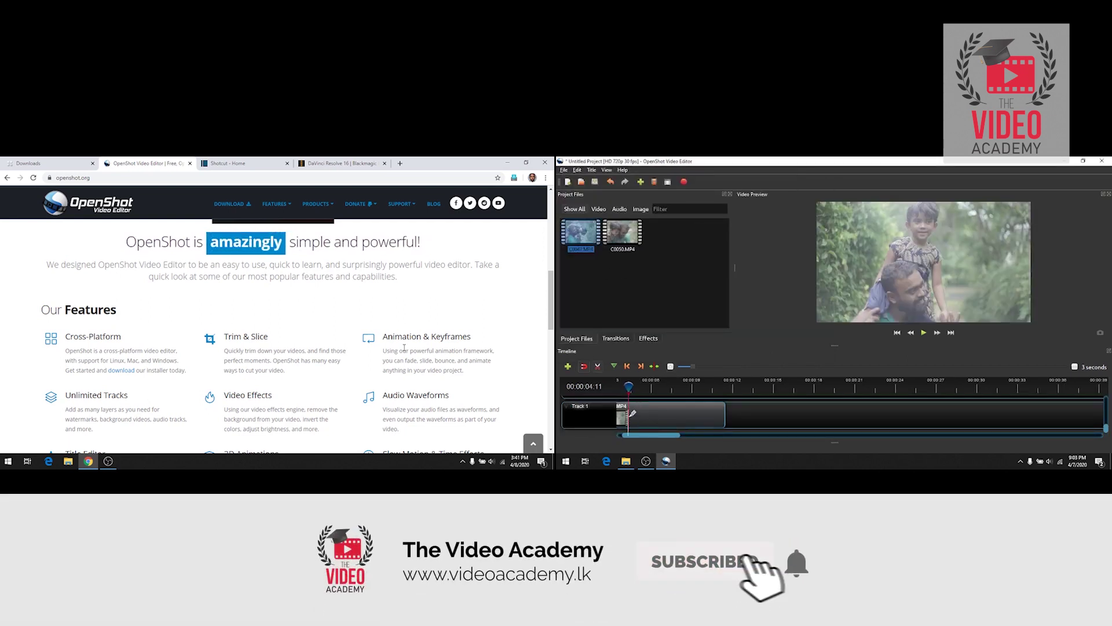
pyautogui.scroll(-2, 404, 348)
pyautogui.moveTo(634, 406); pyautogui.dragTo(667, 409)
pyautogui.scroll(-1, 404, 346)
# Add Track 2, place C0050 near its start, and add C0047 to the timeline.
pyautogui.rightClick(25, 506)
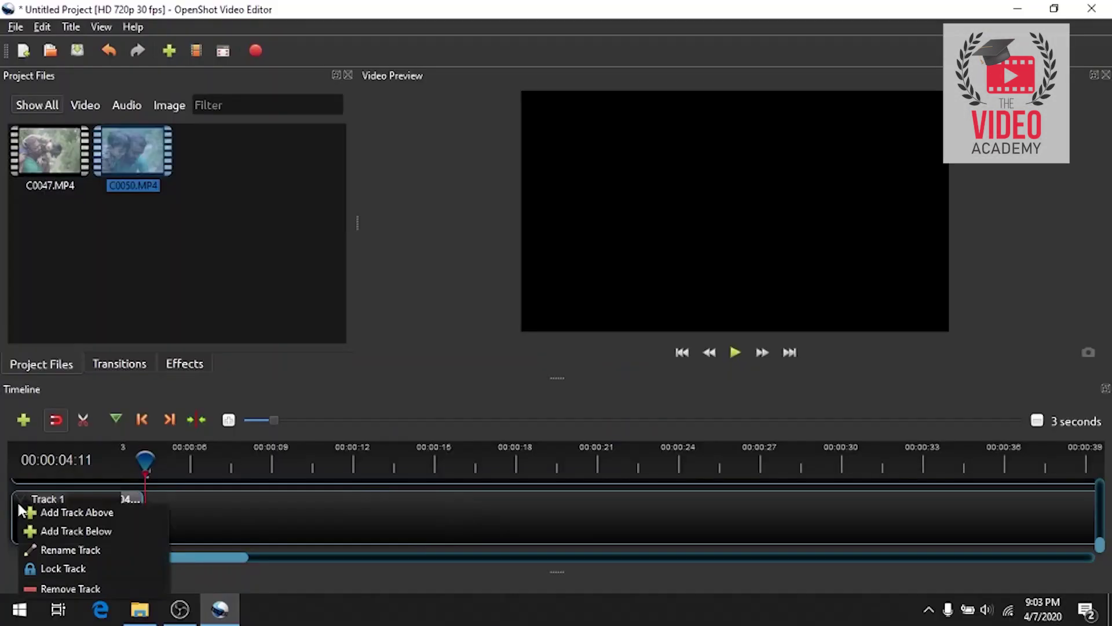
pyautogui.click(74, 511)
pyautogui.moveTo(132, 152); pyautogui.dragTo(209, 512)
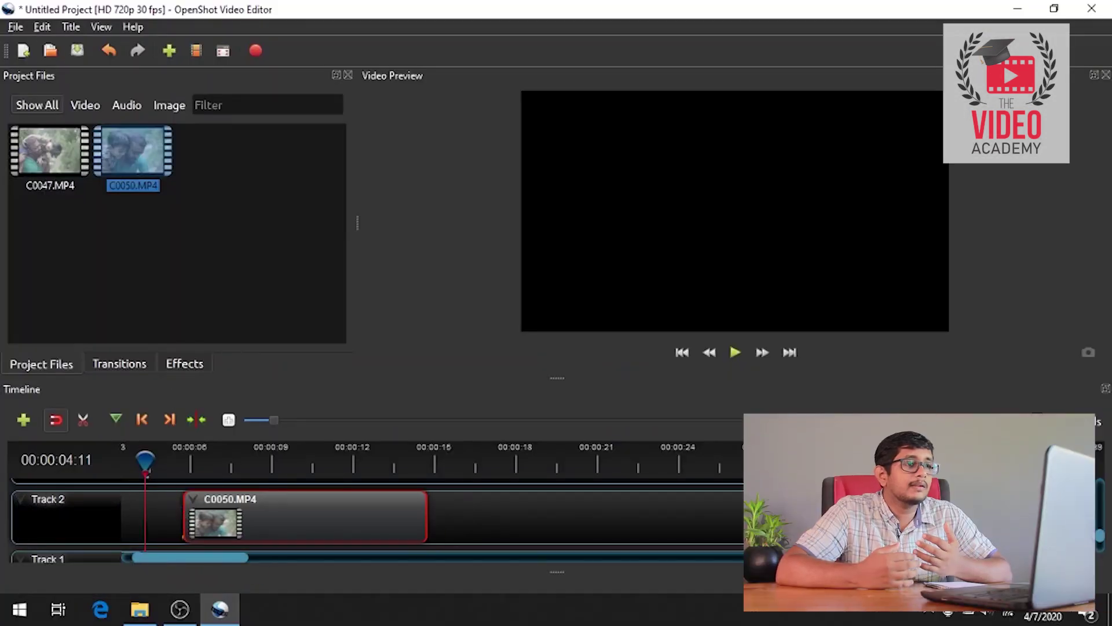
pyautogui.scroll(-1, 1101, 538)
pyautogui.moveTo(301, 516); pyautogui.dragTo(248, 519)
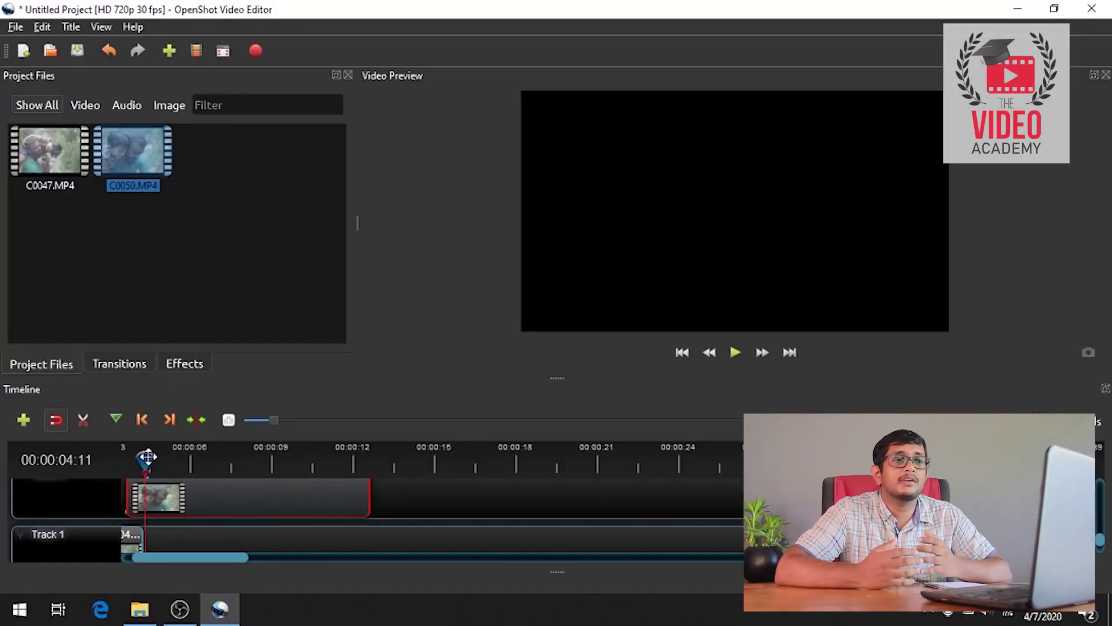
pyautogui.moveTo(147, 457); pyautogui.dragTo(131, 458)
pyautogui.scroll(1, 554, 571)
pyautogui.moveTo(49, 151); pyautogui.dragTo(268, 526)
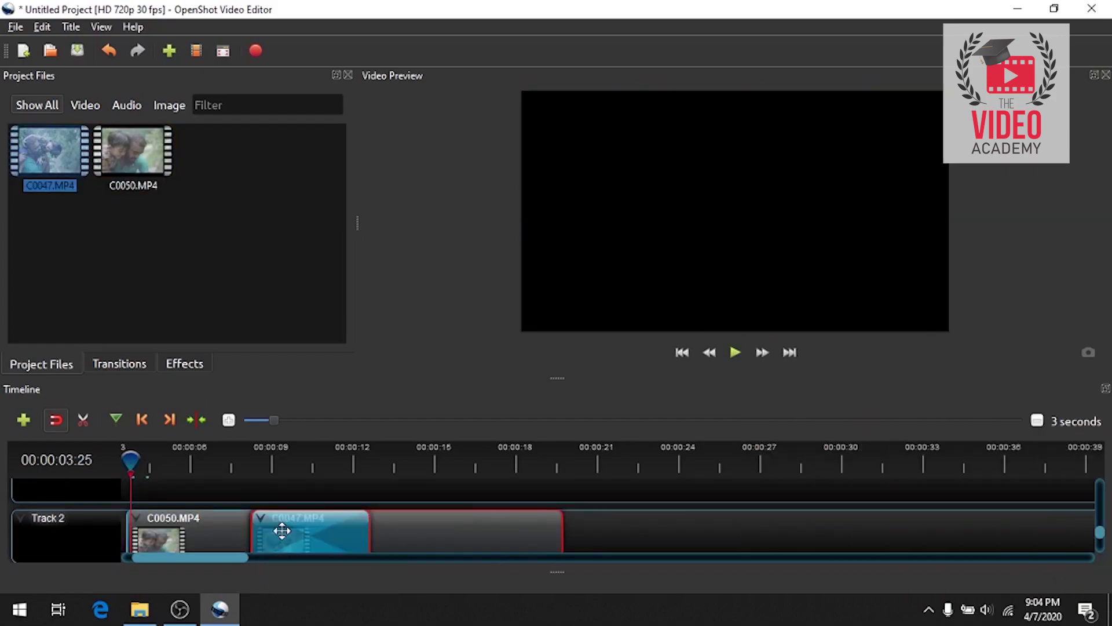
# Add a Circle in to out transition between the clips and apply Chroma Key to C0047.
pyautogui.click(256, 464)
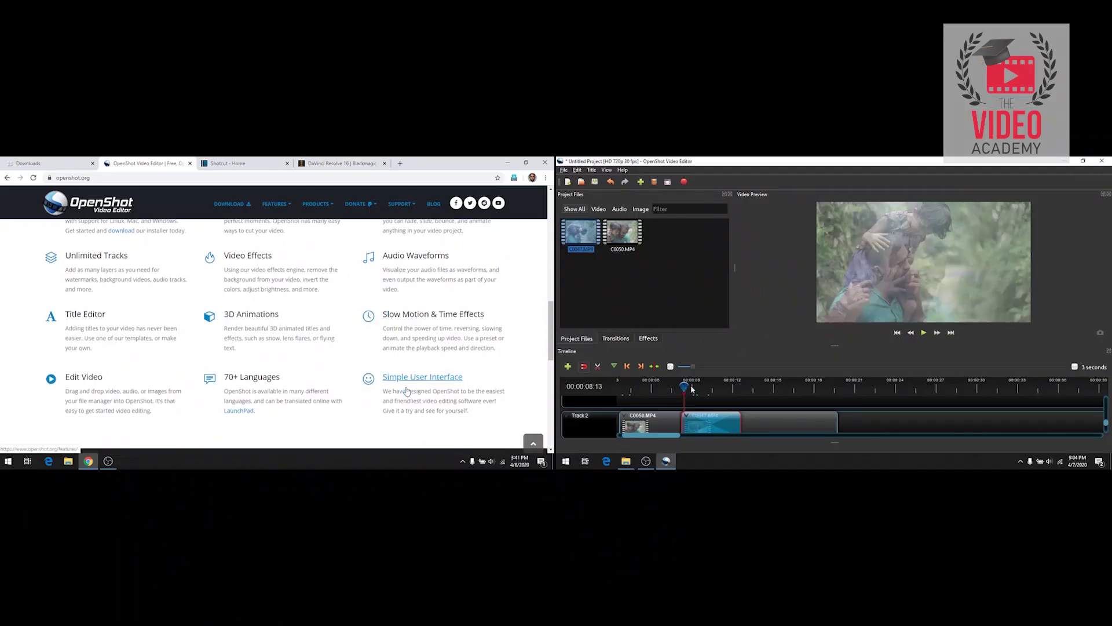
pyautogui.scroll(-2, 407, 390)
pyautogui.moveTo(581, 233); pyautogui.dragTo(693, 394)
pyautogui.click(684, 386)
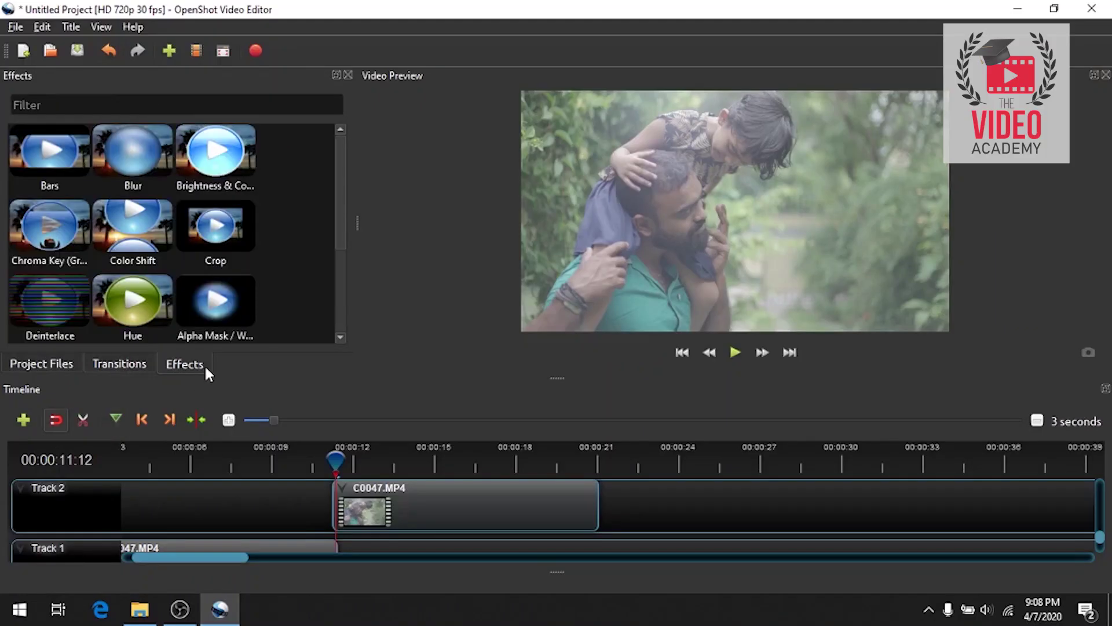
pyautogui.click(49, 156)
pyautogui.moveTo(51, 227); pyautogui.dragTo(387, 512)
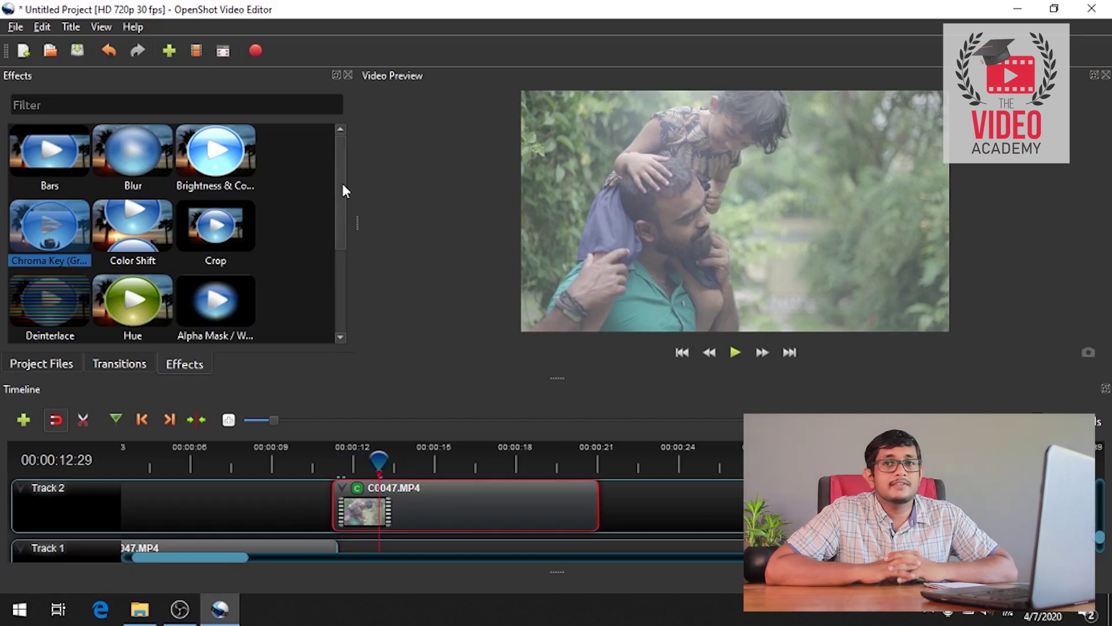
# Export as MP4 (h.264) at HD 1080p 29.97 fps into the Desktop export folder.
pyautogui.click(15, 27)
pyautogui.click(40, 155)
pyautogui.click(602, 312)
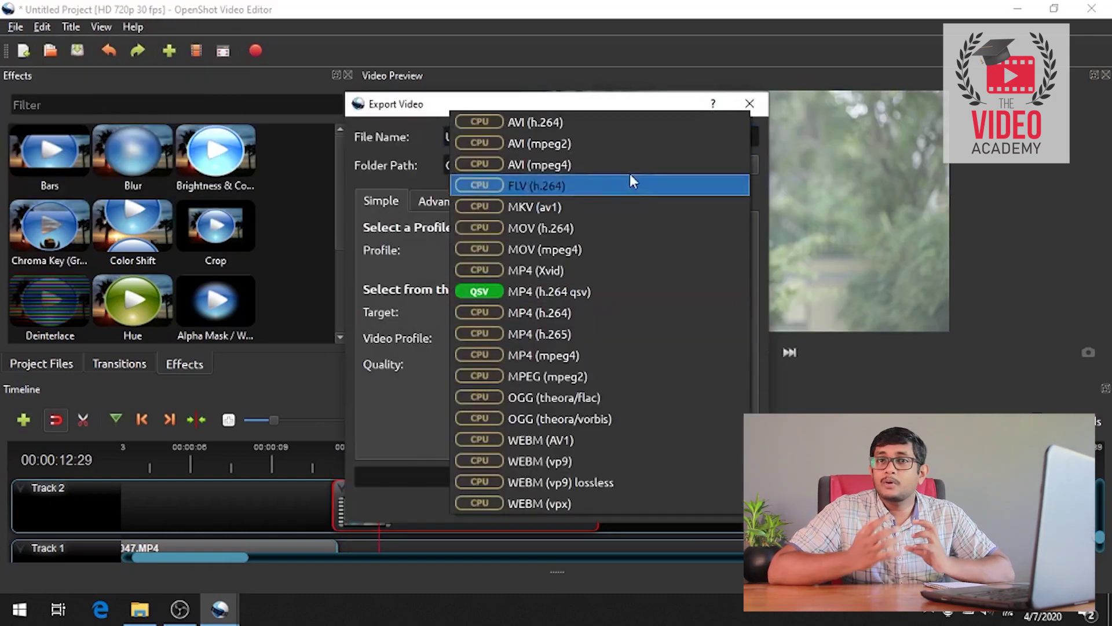
pyautogui.click(757, 255)
pyautogui.click(601, 312)
pyautogui.click(597, 293)
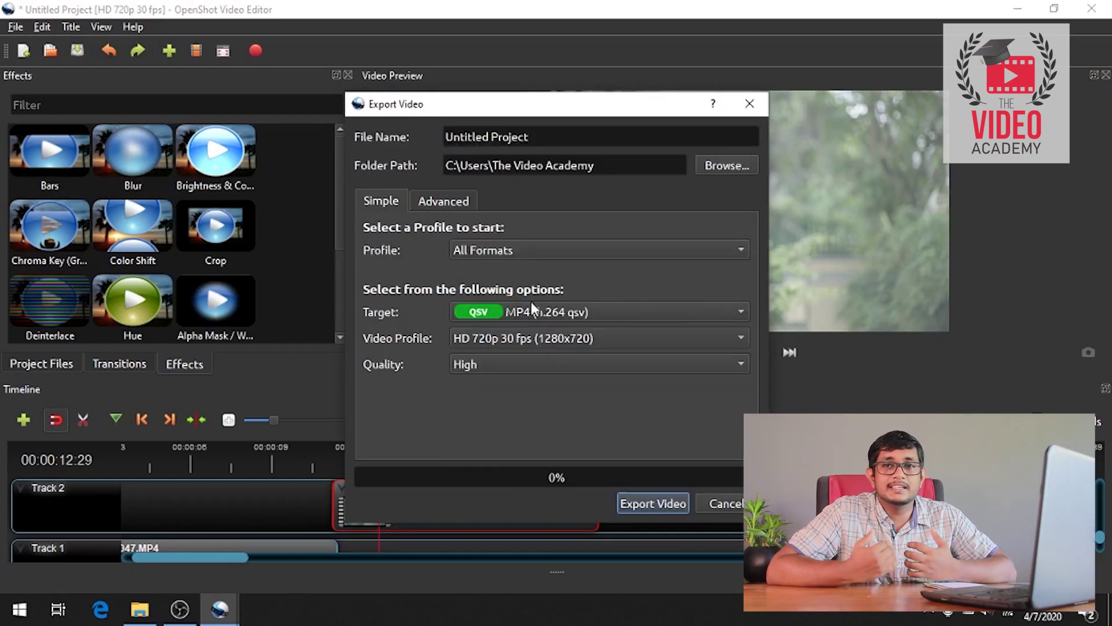
pyautogui.click(609, 338)
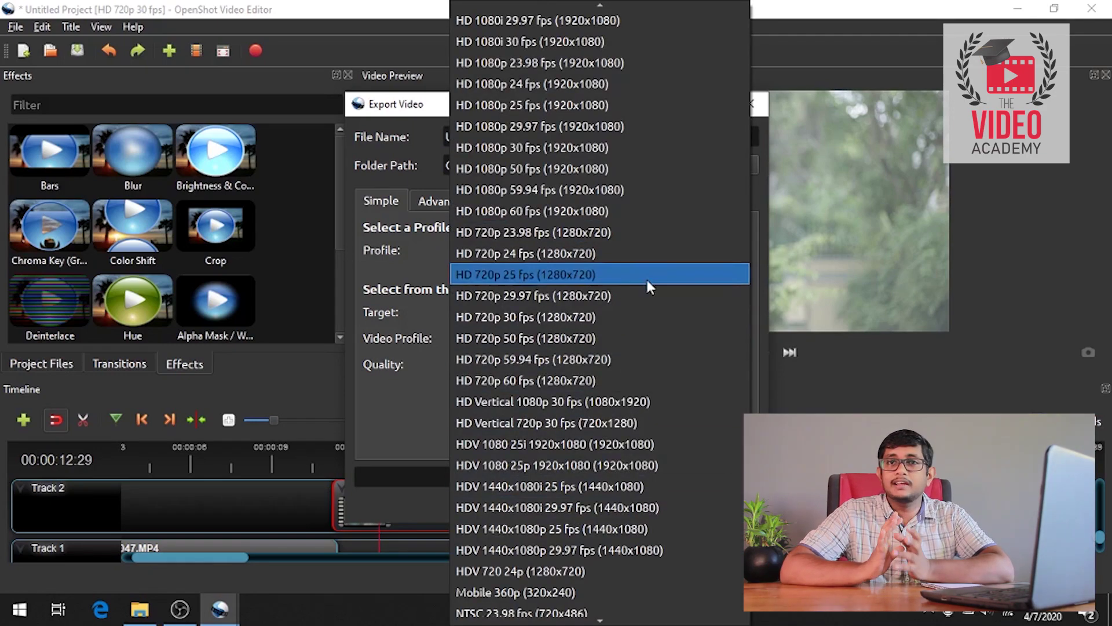
pyautogui.click(656, 127)
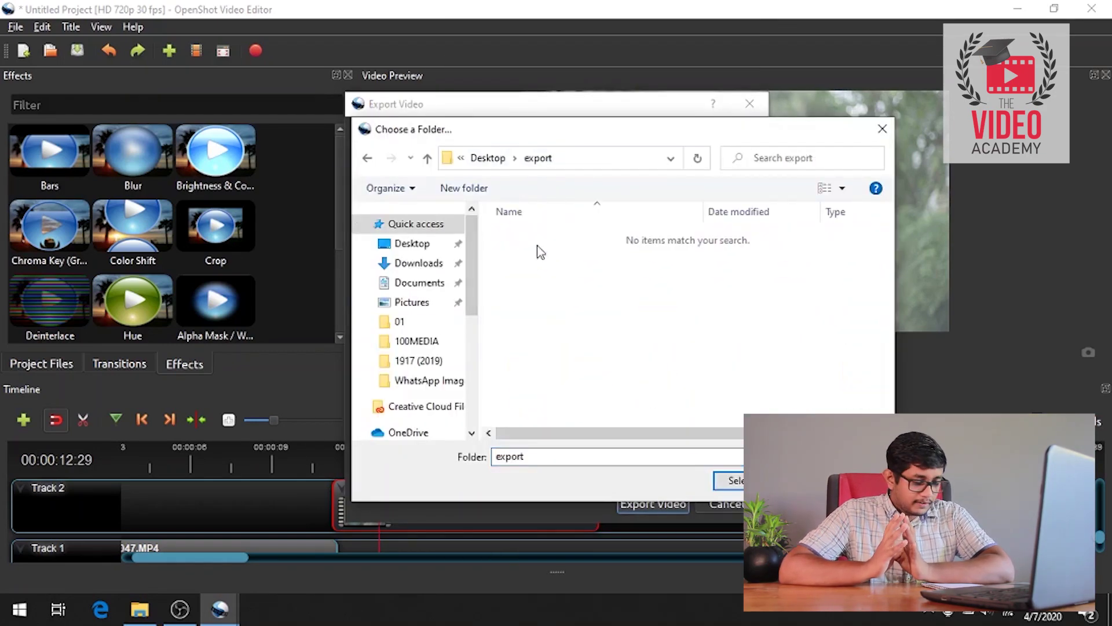
pyautogui.press('Return')
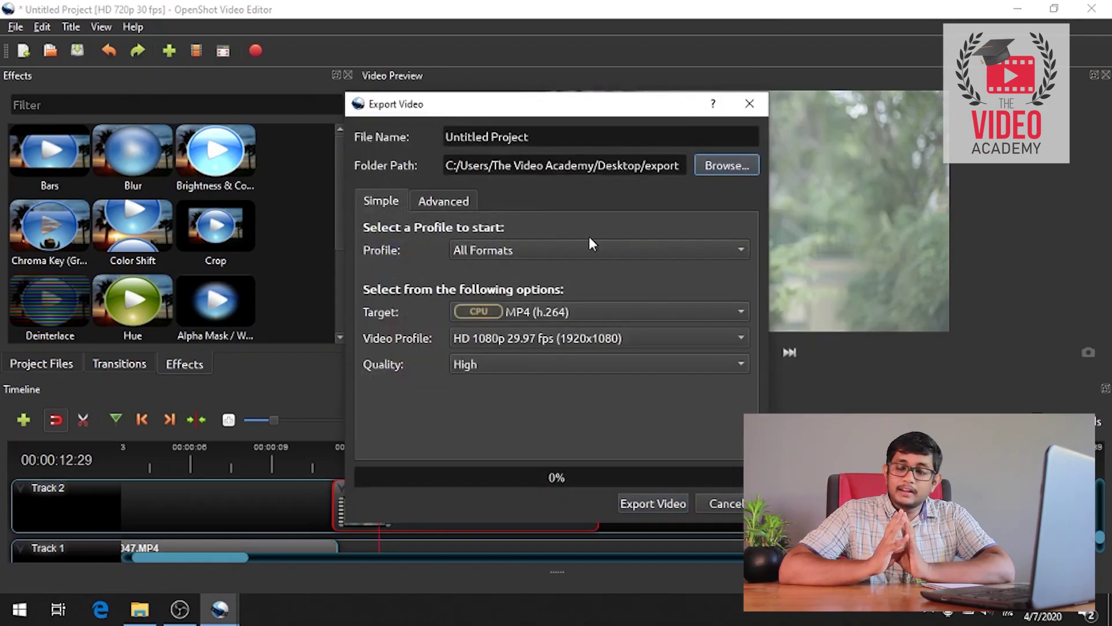
pyautogui.click(657, 503)
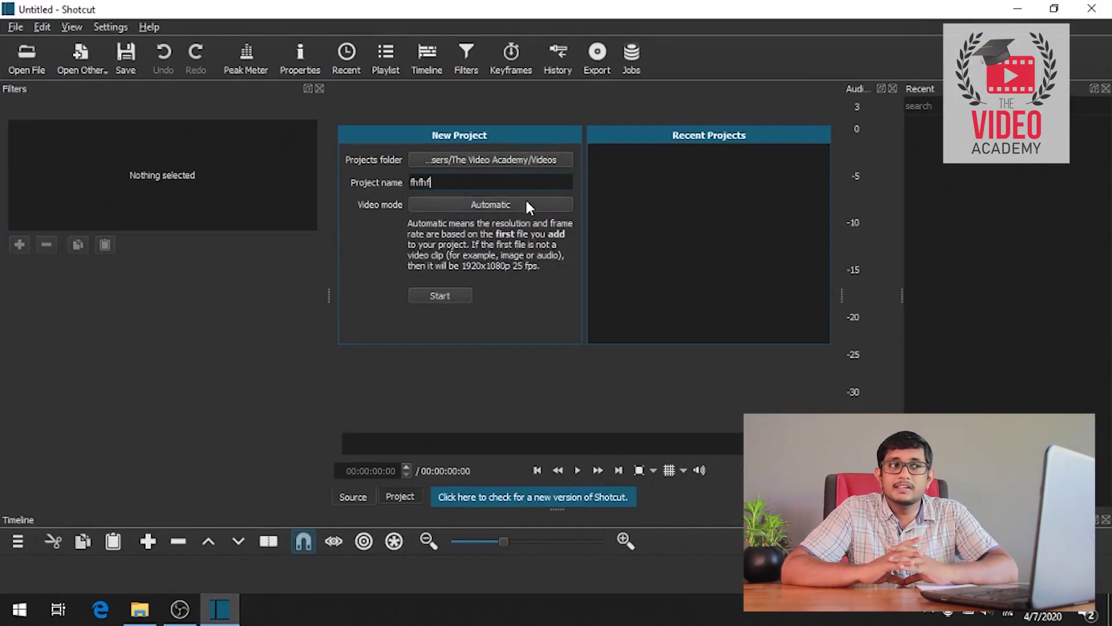
# Create project fhfhf and bring in four drone clips, converting them to edit-friendly format.
pyautogui.click(439, 295)
pyautogui.click(42, 27)
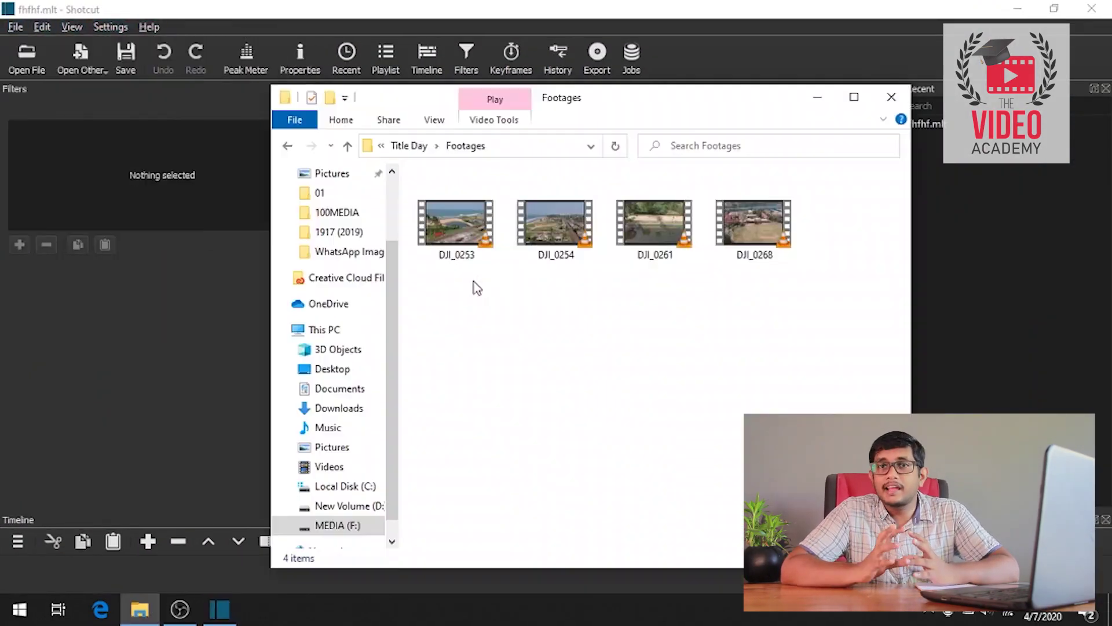
pyautogui.moveTo(476, 288); pyautogui.dragTo(806, 191)
pyautogui.moveTo(753, 223); pyautogui.dragTo(728, 218)
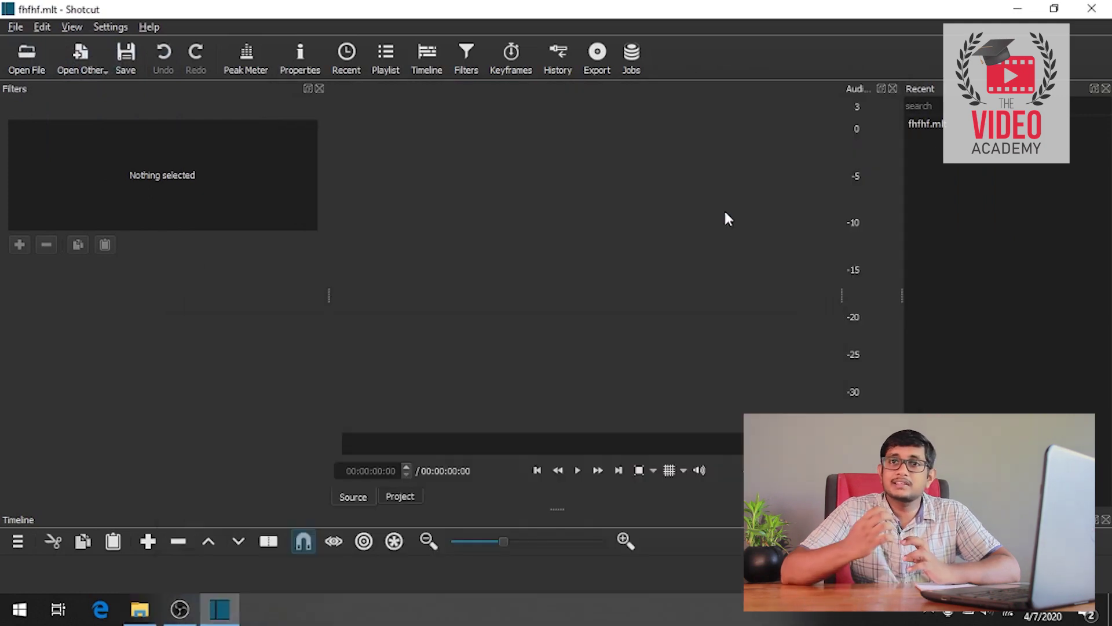
pyautogui.click(637, 388)
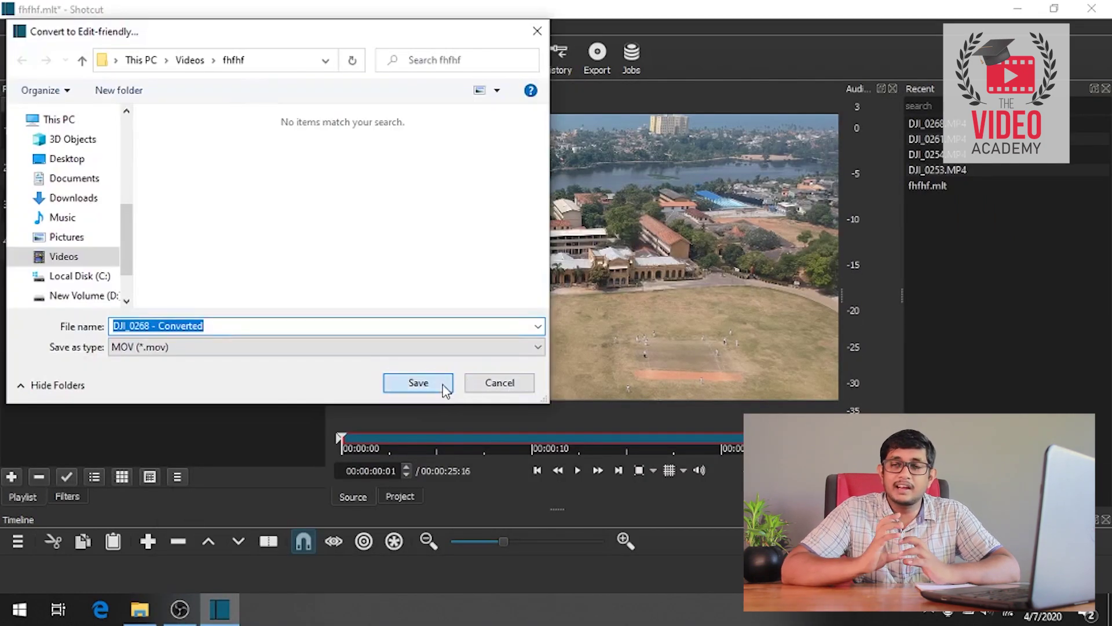
pyautogui.click(444, 386)
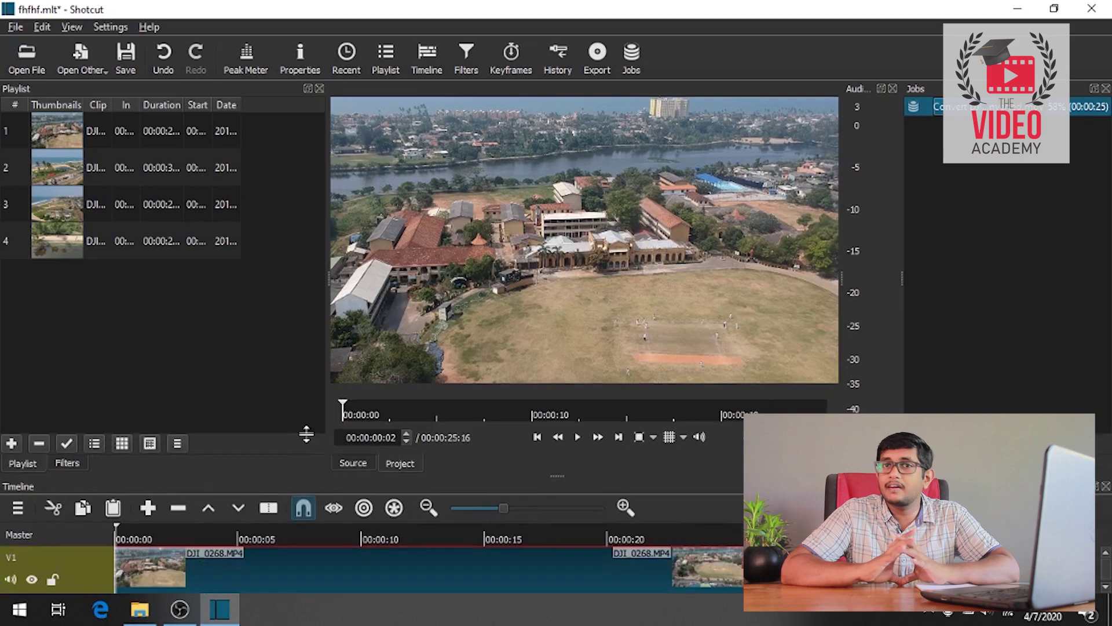
# Trim the first timeline clip to about 10 seconds and place the beach clip after it.
pyautogui.moveTo(557, 509); pyautogui.dragTo(557, 373)
pyautogui.moveTo(355, 435); pyautogui.dragTo(367, 436)
pyautogui.moveTo(740, 489); pyautogui.dragTo(364, 489)
pyautogui.doubleClick(98, 167)
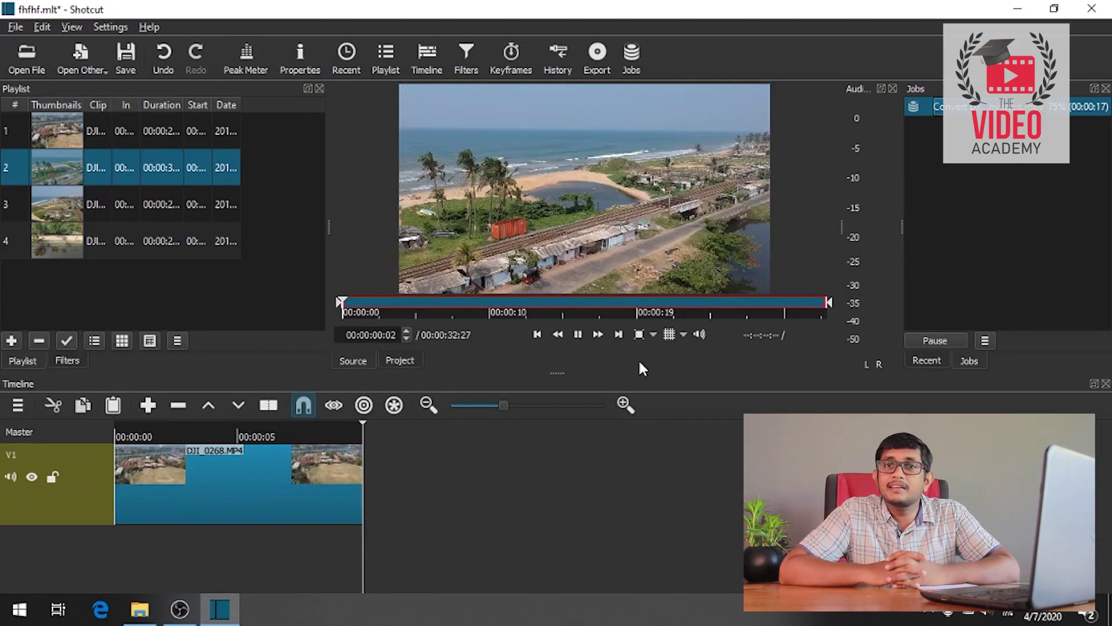
pyautogui.moveTo(637, 272); pyautogui.dragTo(371, 469)
# Set the third clip's out point at about 14 seconds and add it to the timeline.
pyautogui.moveTo(98, 204); pyautogui.dragTo(468, 217)
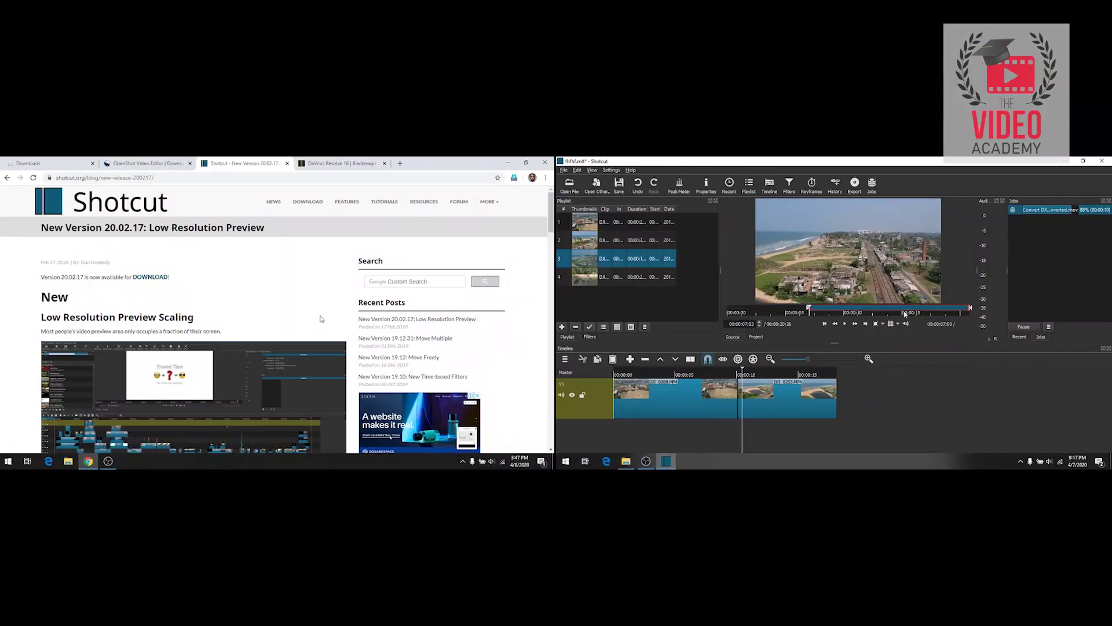
pyautogui.click(901, 313)
pyautogui.press('o')
pyautogui.moveTo(863, 396); pyautogui.dragTo(863, 396)
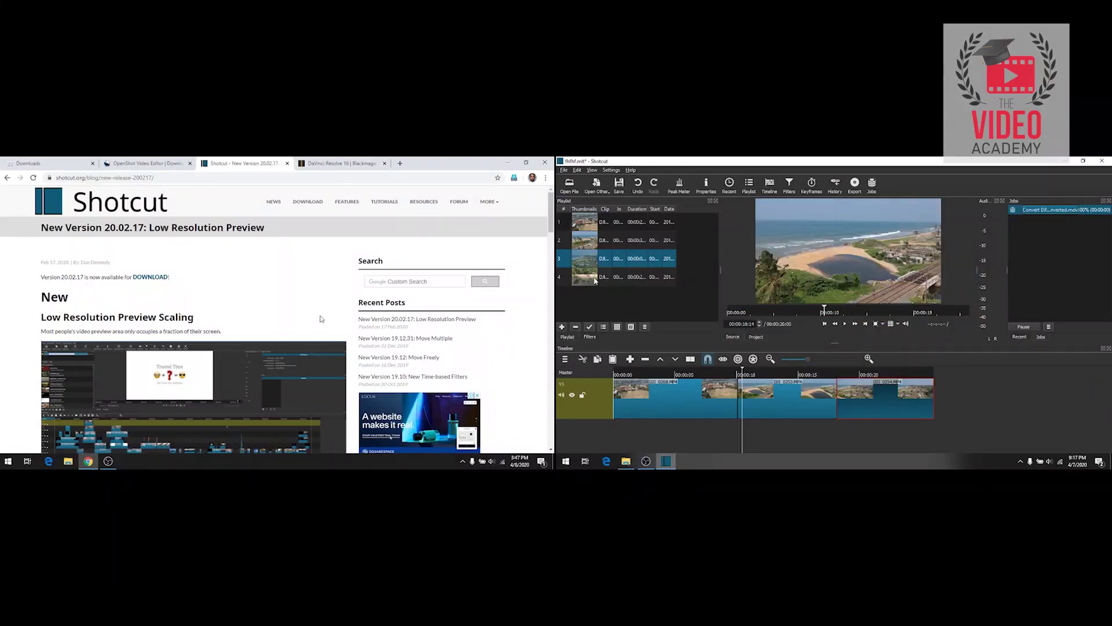
pyautogui.doubleClick(585, 276)
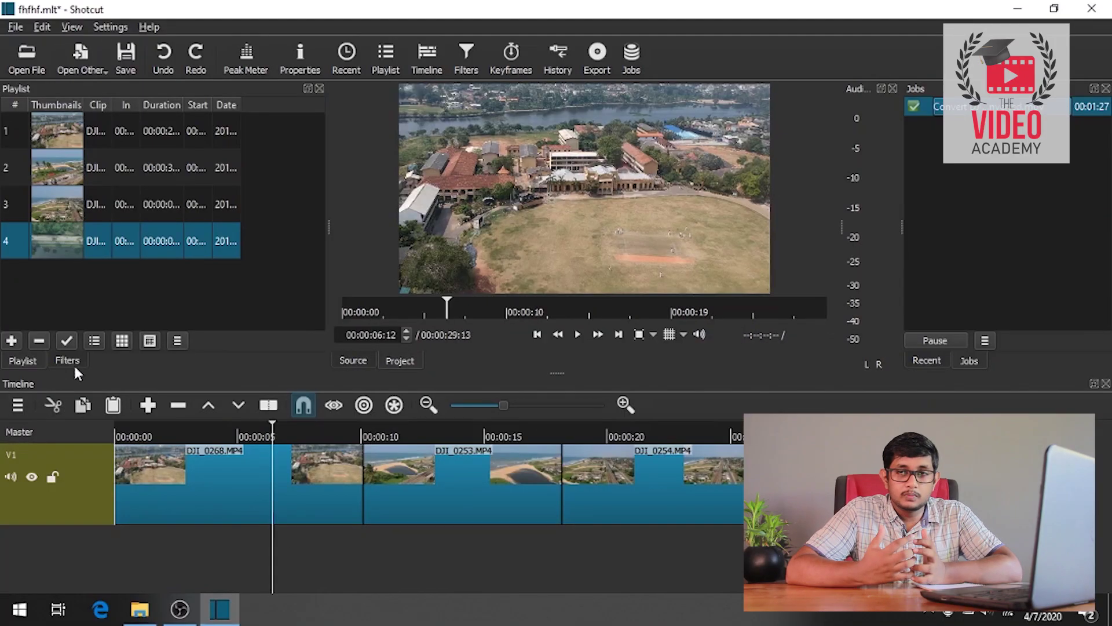
# Add Color Grading to DJI_0268 and tint shadows to R -6.9%, G -13.0%, B -0.2%.
pyautogui.click(67, 361)
pyautogui.click(151, 499)
pyautogui.click(19, 244)
pyautogui.click(162, 201)
pyautogui.scroll(-2, 312, 282)
pyautogui.moveTo(82, 293)
pyautogui.mouseDown()
pyautogui.moveTo(14, 306)
pyautogui.moveTo(73, 289)
pyautogui.mouseUp()
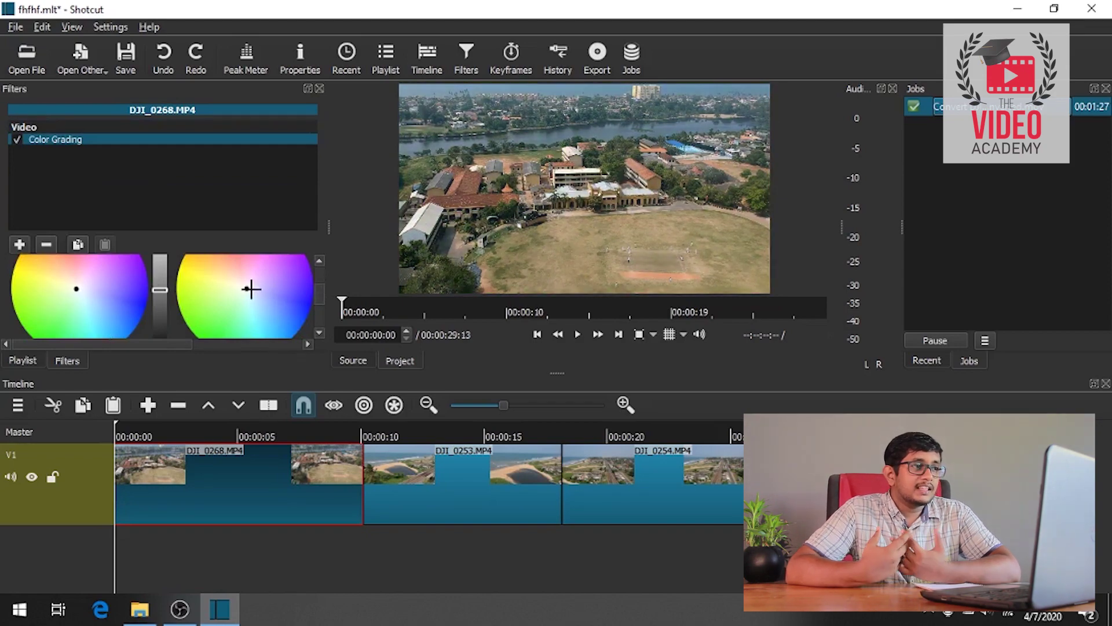
pyautogui.click(308, 343)
pyautogui.moveTo(236, 286); pyautogui.dragTo(248, 291)
pyautogui.scroll(-2, 317, 301)
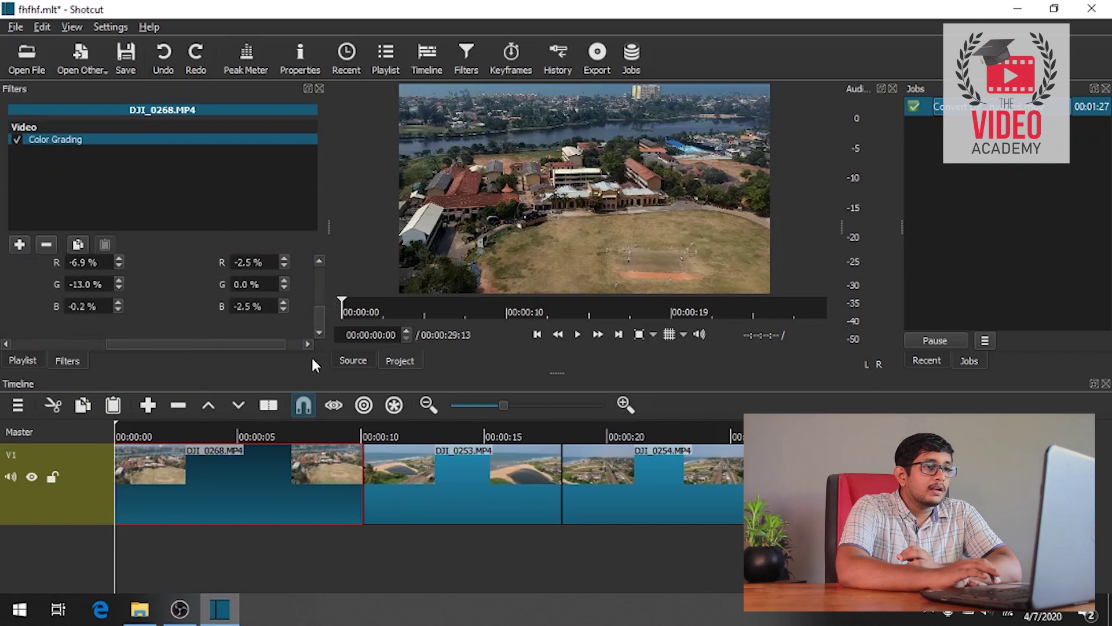
# Browse the video and audio filter lists for further filters.
pyautogui.click(18, 244)
pyautogui.scroll(-5, 168, 261)
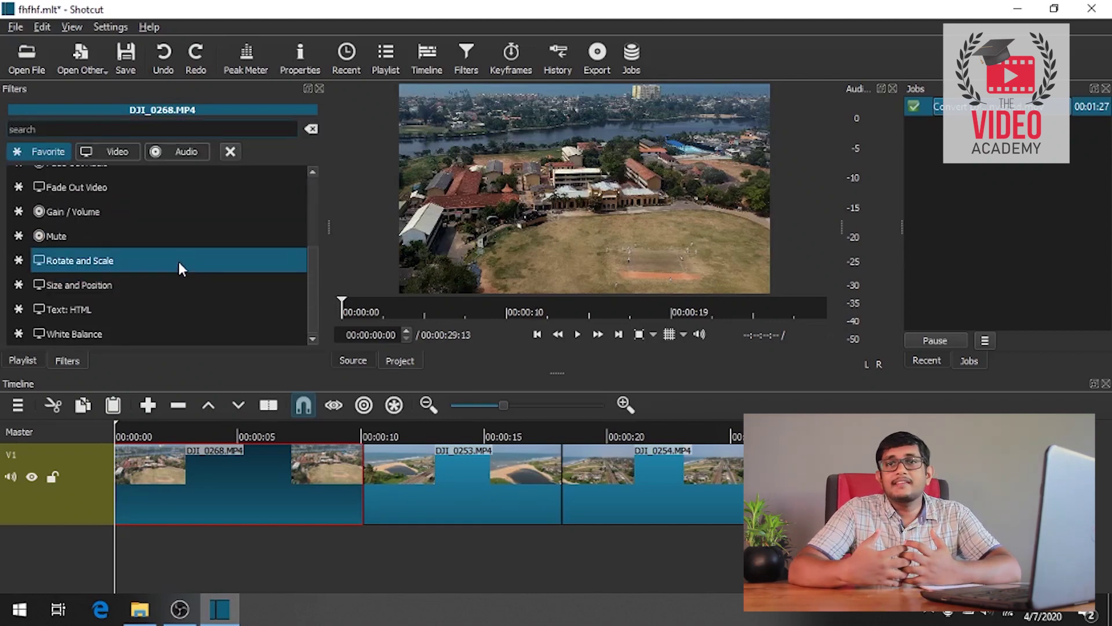
pyautogui.click(110, 151)
pyautogui.click(176, 152)
pyautogui.click(110, 151)
pyautogui.click(186, 151)
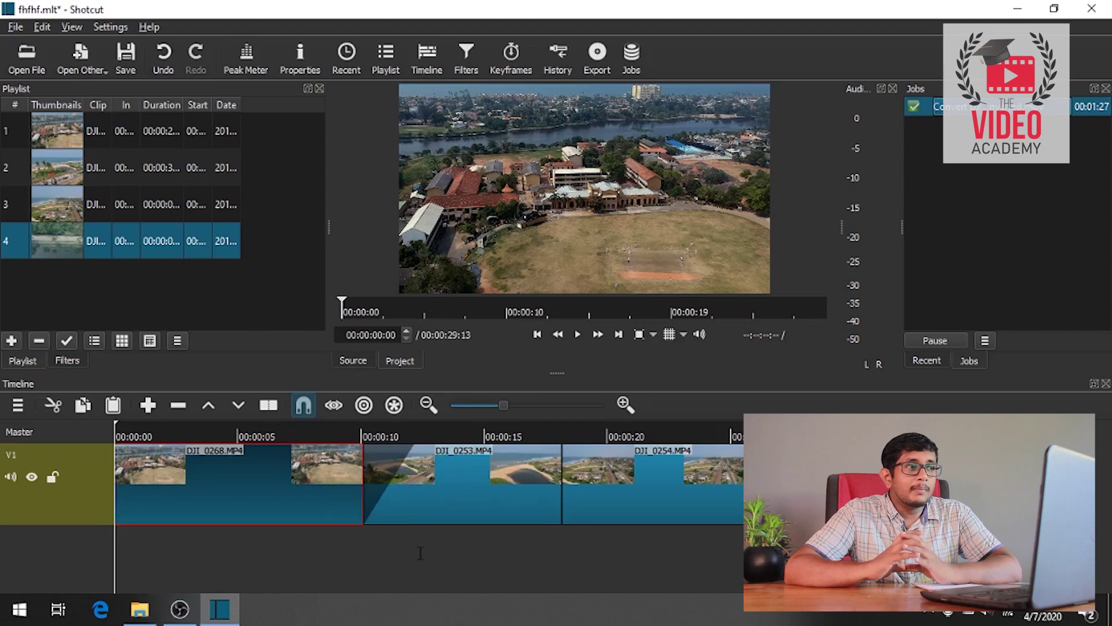
# Overlap DJI_0253 and DJI_0254 with their preceding clips to create crossfade transitions.
pyautogui.moveTo(441, 492); pyautogui.dragTo(389, 490)
pyautogui.rightClick(359, 496)
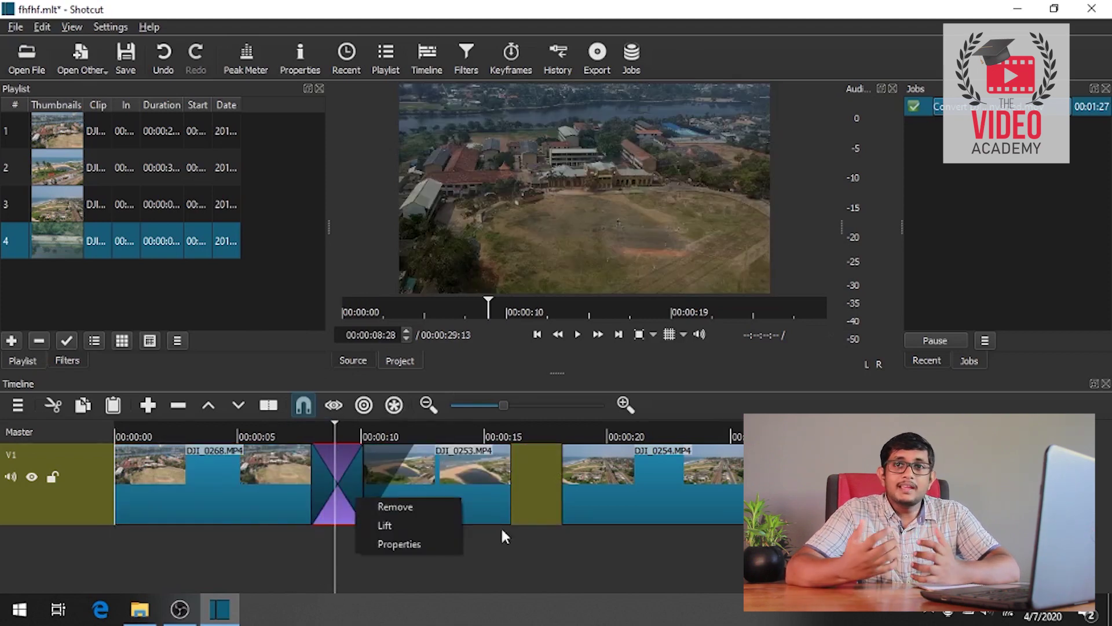
pyautogui.click(715, 514)
pyautogui.moveTo(561, 509); pyautogui.dragTo(499, 516)
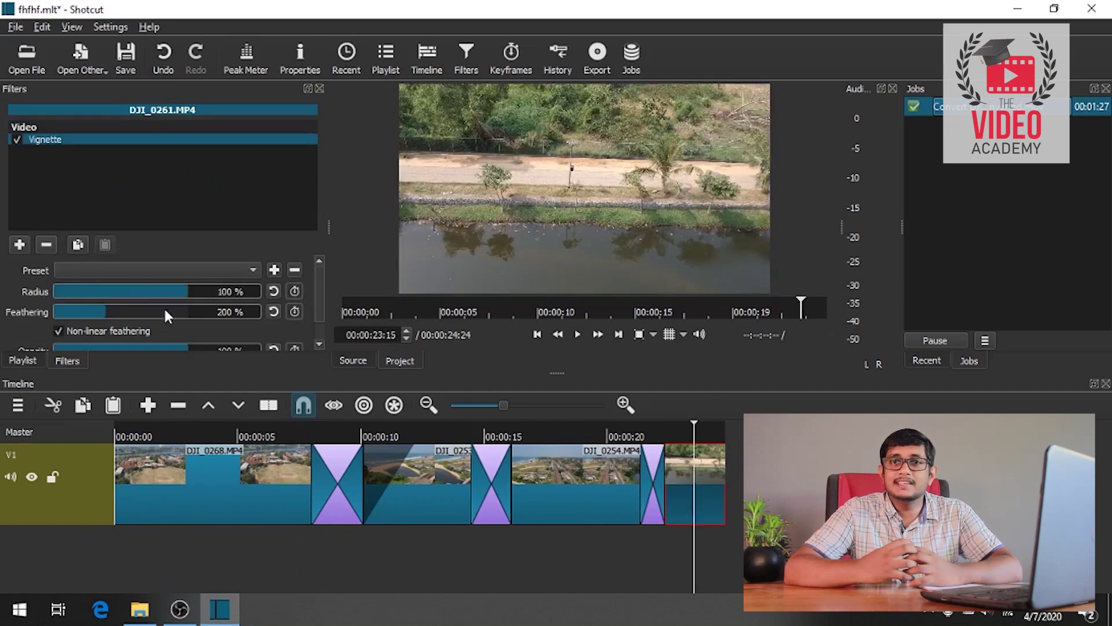
# Give DJI_0261 a Text: 3D filter reading FREE and set its colour to red.
pyautogui.click(27, 243)
pyautogui.scroll(-20, 96, 282)
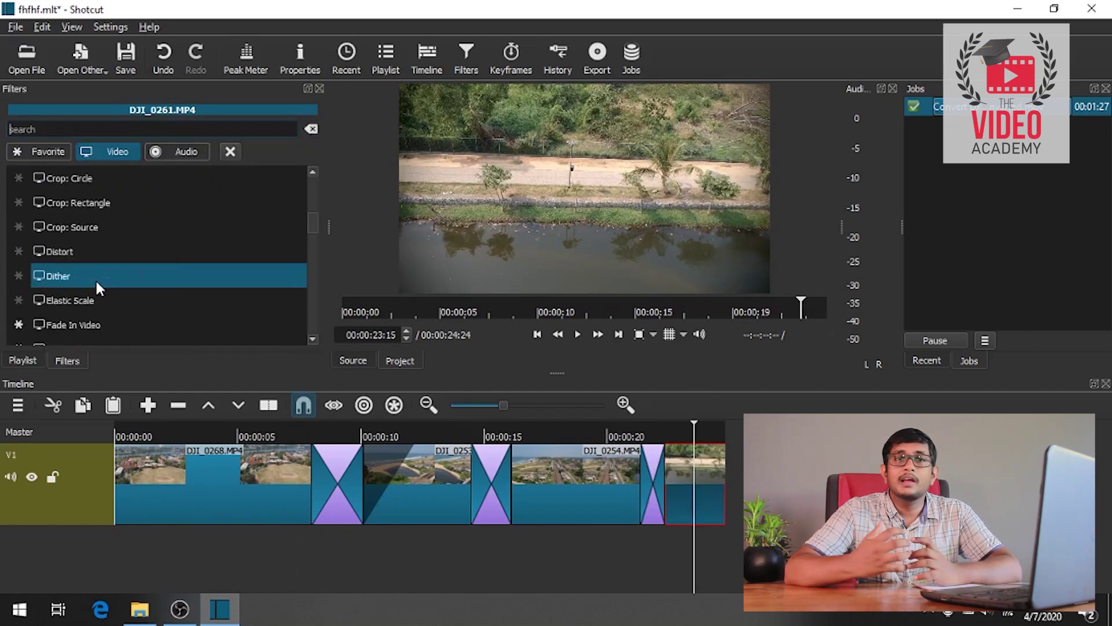
pyautogui.scroll(3, 95, 283)
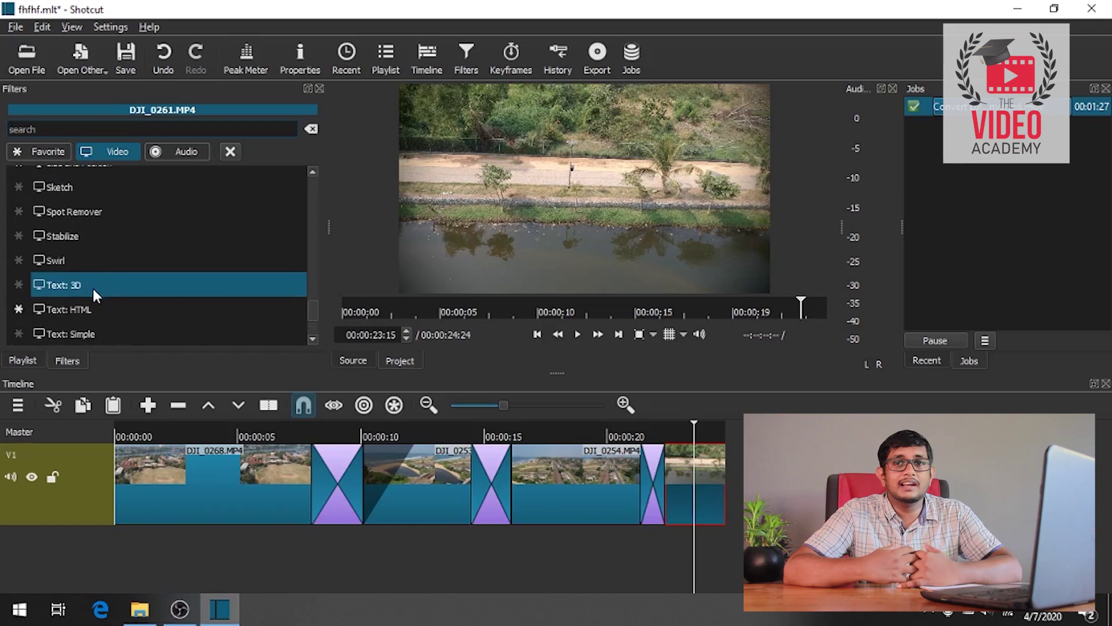
pyautogui.click(93, 286)
pyautogui.write('FREE')
pyautogui.click(57, 333)
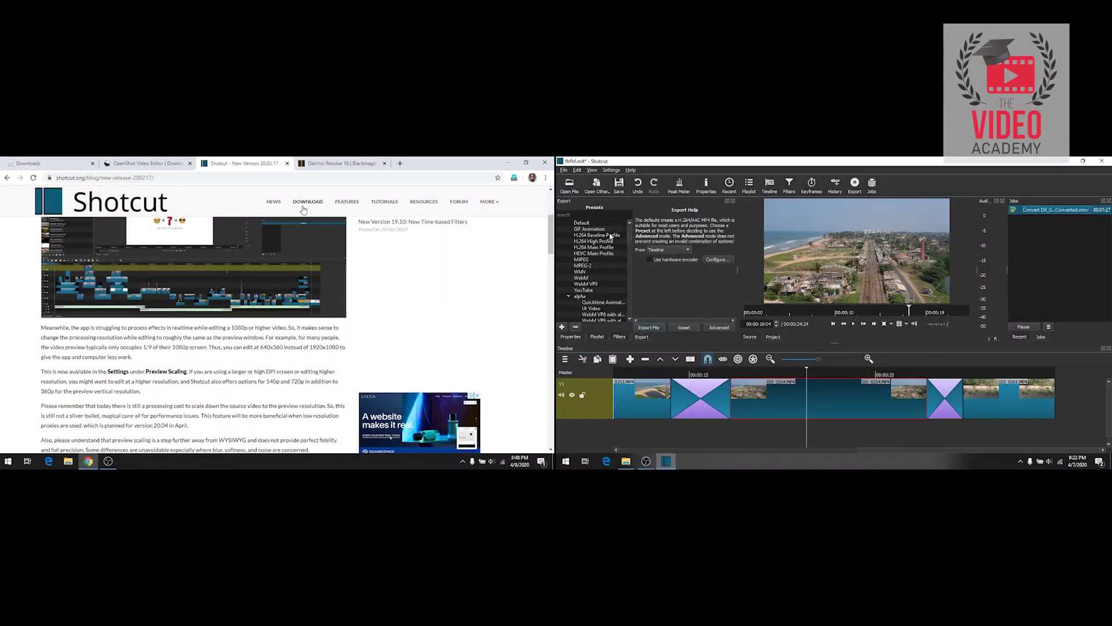
# Choose the H.264 High Profile export preset and check the hardware encoders h264_amf, h264_nvenc, h264_qsv.
pyautogui.click(302, 207)
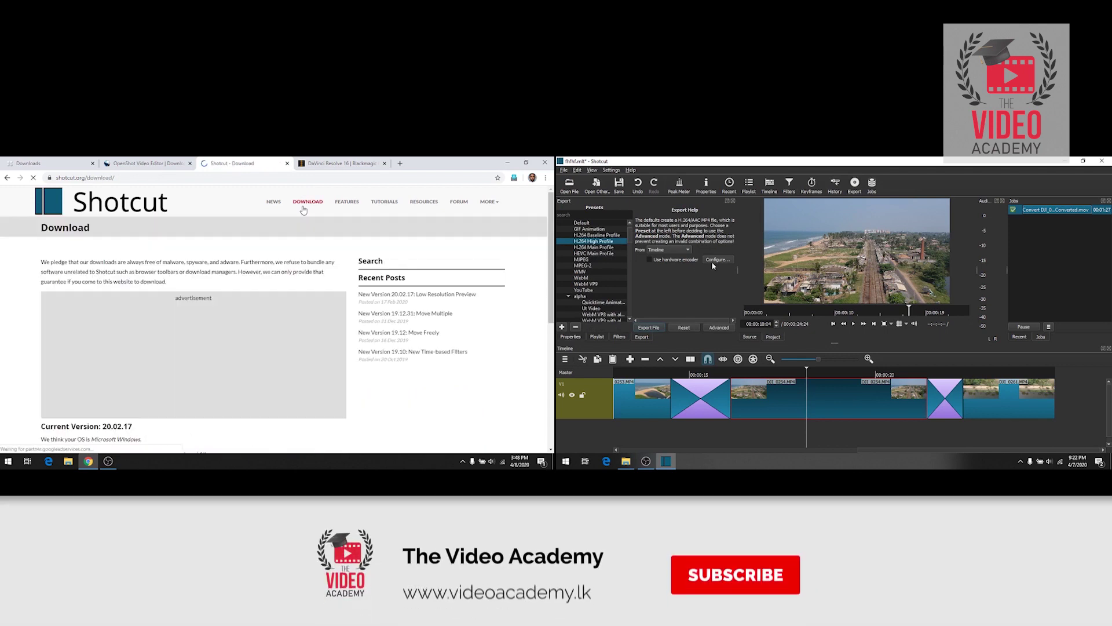
pyautogui.click(716, 260)
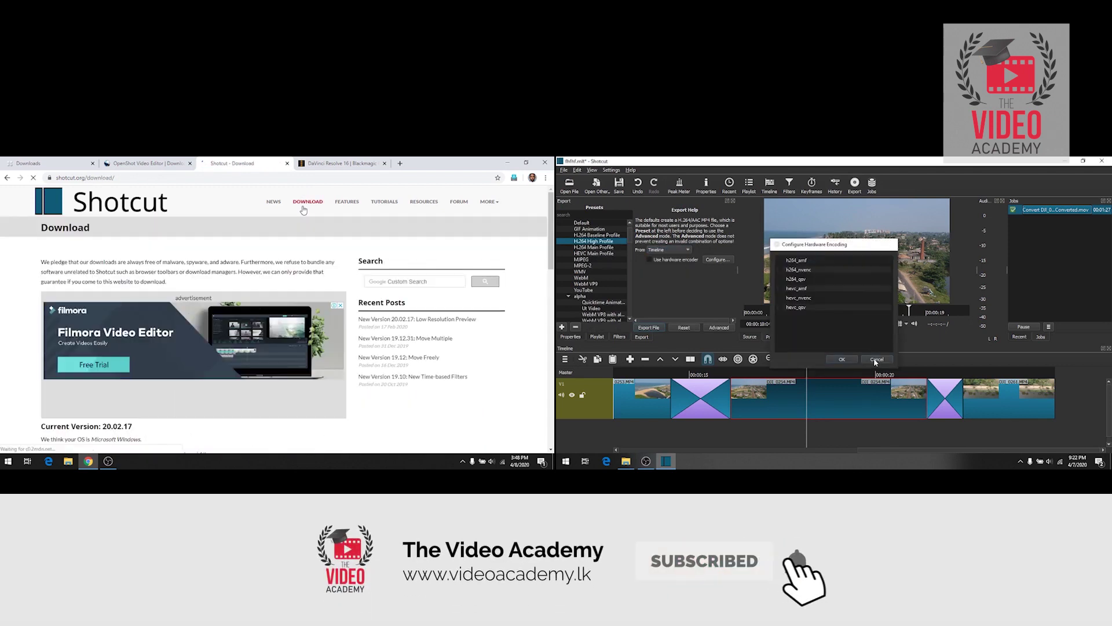
pyautogui.click(876, 359)
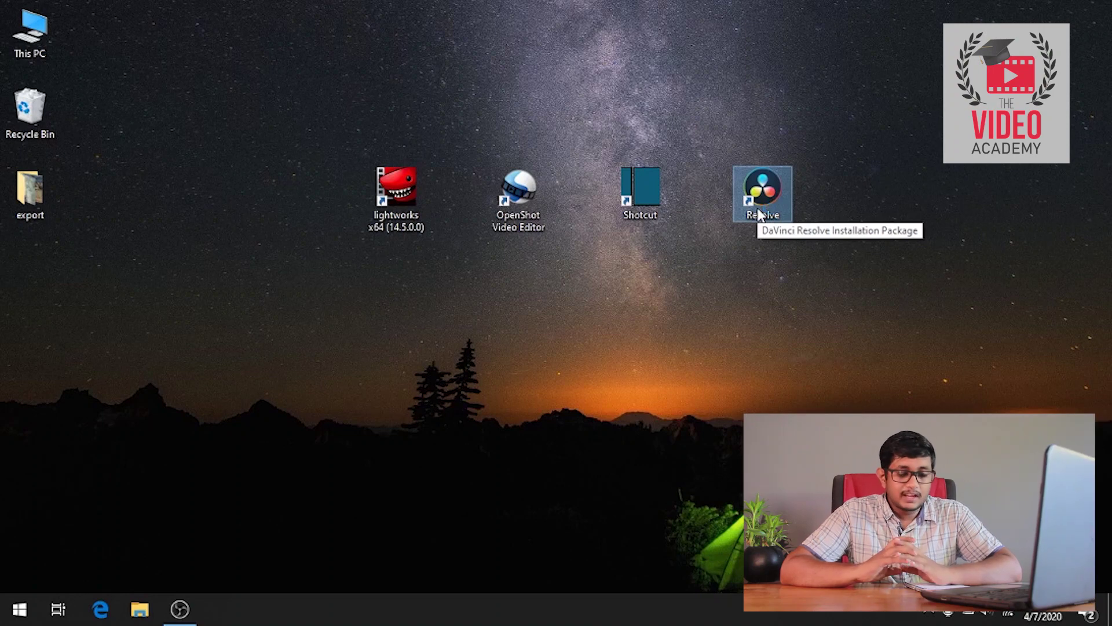
# Create Resolve project TVA and enter 'Best Editing Softwares for Free' as the lower-third title.
pyautogui.doubleClick(762, 191)
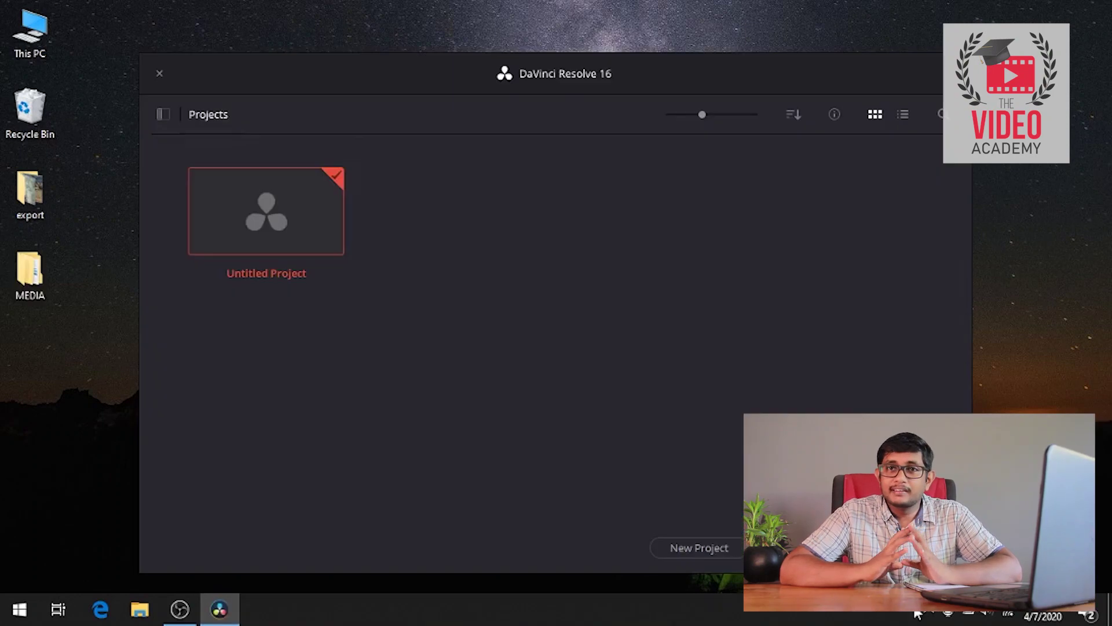
pyautogui.click(688, 548)
pyautogui.write('T')
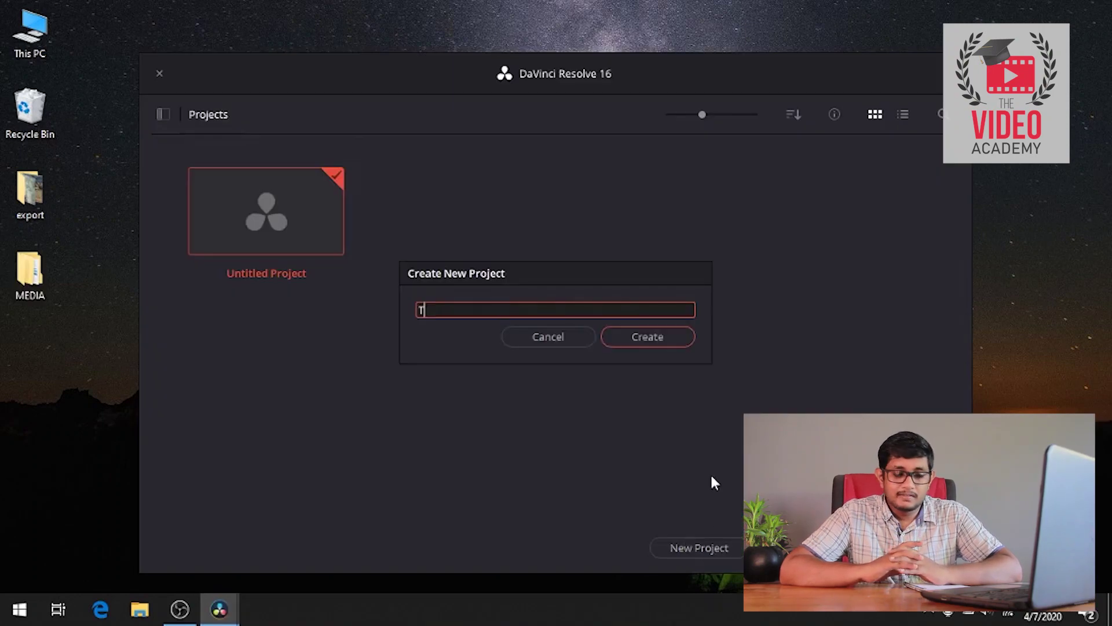
pyautogui.write('VA')
pyautogui.click(606, 341)
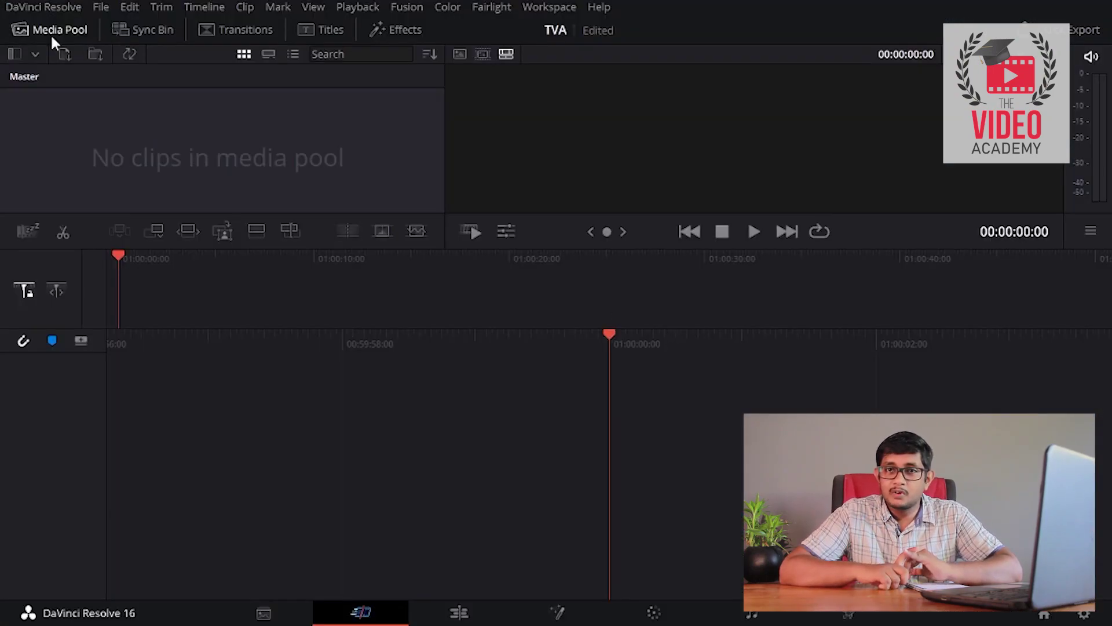
pyautogui.click(258, 610)
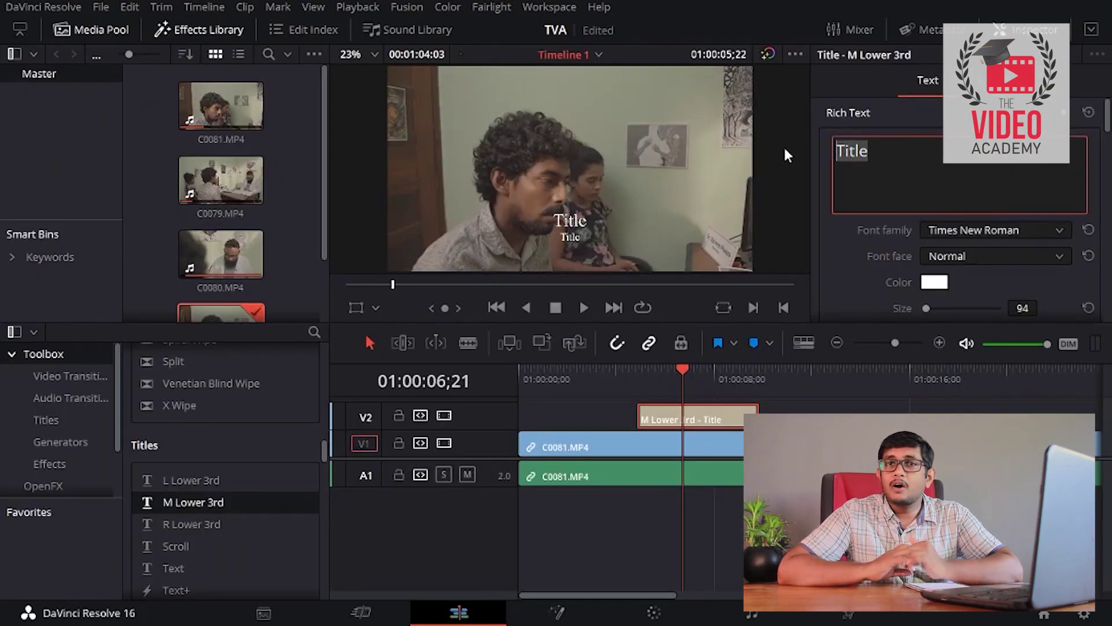
pyautogui.write('Best Editing Softwares')
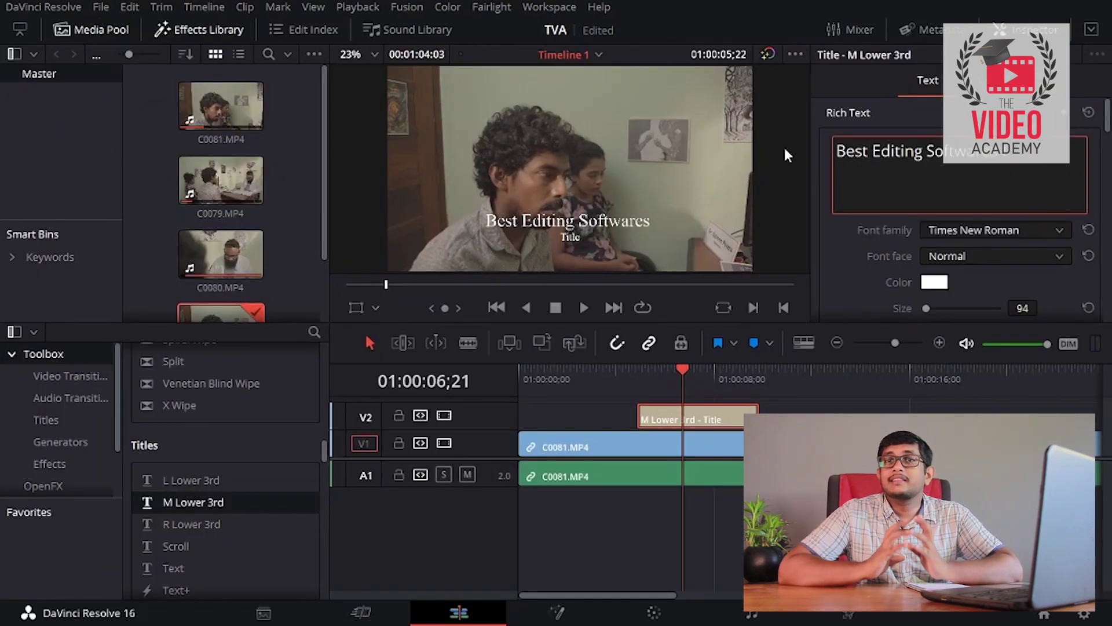